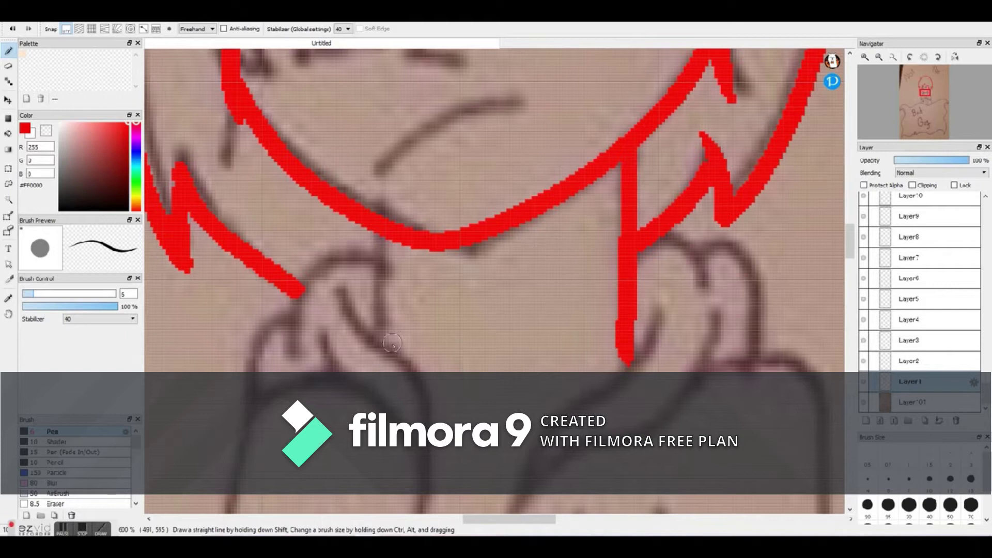
# Trace the right side of the hood collar and the jacket's front edge in red with the size 5 Pen.
pyautogui.scroll(-3, 393, 231)
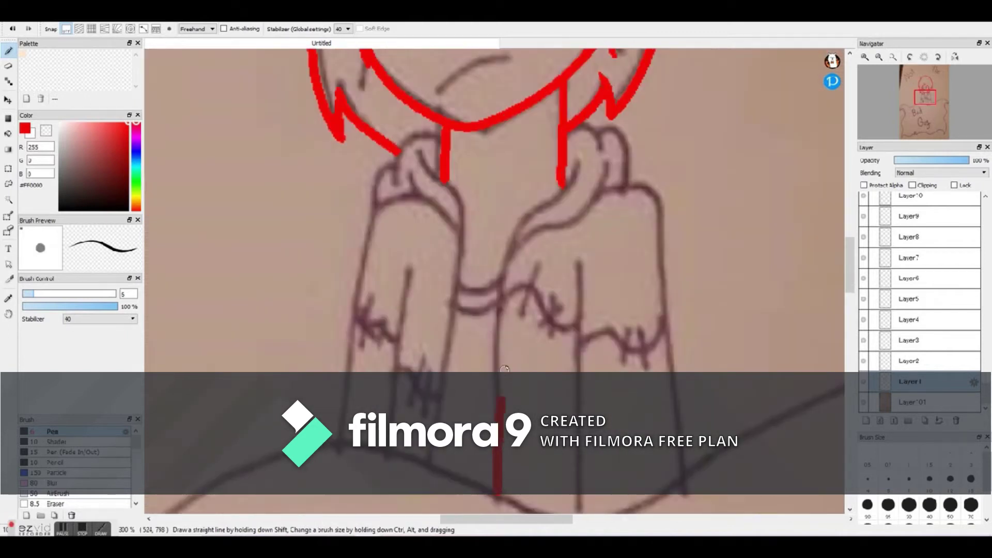
pyautogui.moveTo(603, 196); pyautogui.dragTo(608, 165)
pyautogui.scroll(3, 598, 134)
pyautogui.moveTo(524, 103); pyautogui.dragTo(612, 177)
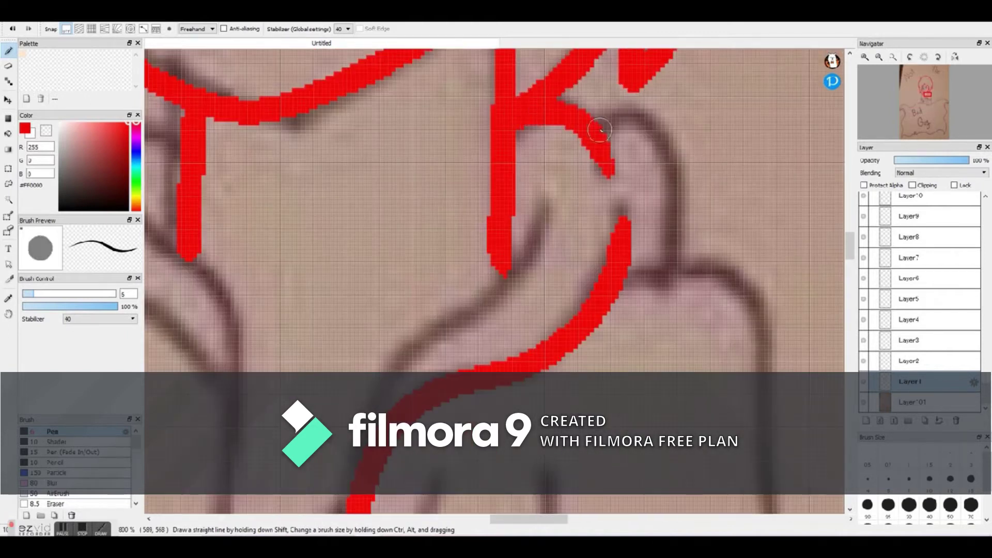
pyautogui.moveTo(589, 135)
pyautogui.mouseDown()
pyautogui.moveTo(693, 152)
pyautogui.moveTo(728, 267)
pyautogui.mouseUp()
pyautogui.moveTo(387, 406); pyautogui.dragTo(545, 202)
pyautogui.scroll(-4, 546, 201)
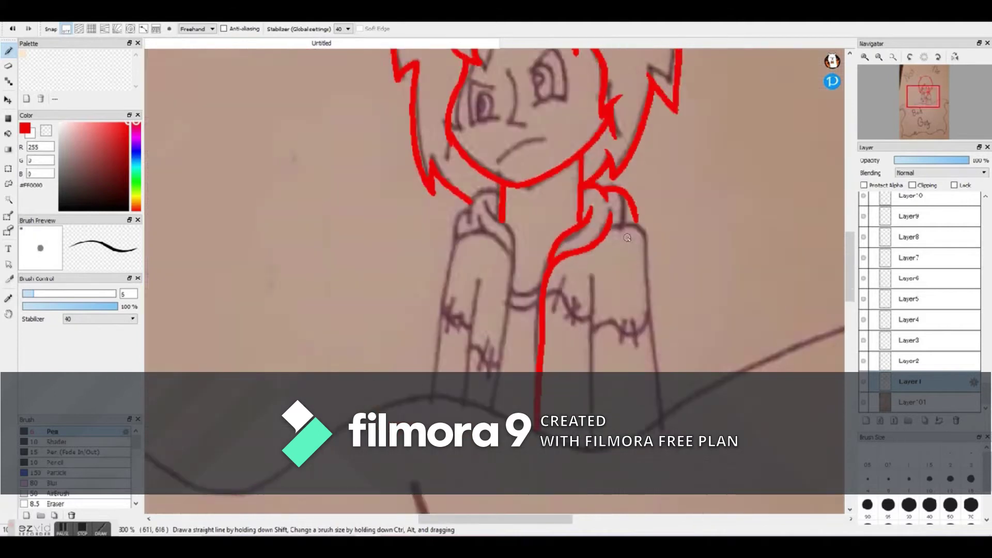
# Draw the right shoulder and outer sleeve wider than the sketch, and add the inner arm line.
pyautogui.moveTo(641, 185); pyautogui.dragTo(662, 468)
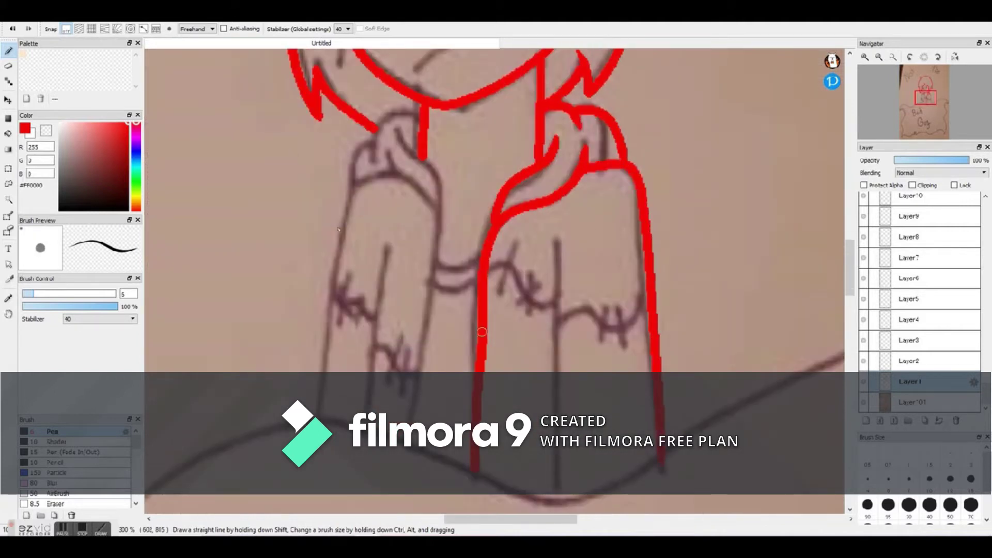
pyautogui.click(15, 31)
pyautogui.moveTo(584, 165)
pyautogui.mouseDown()
pyautogui.moveTo(662, 165)
pyautogui.moveTo(697, 267)
pyautogui.moveTo(721, 413)
pyautogui.mouseUp()
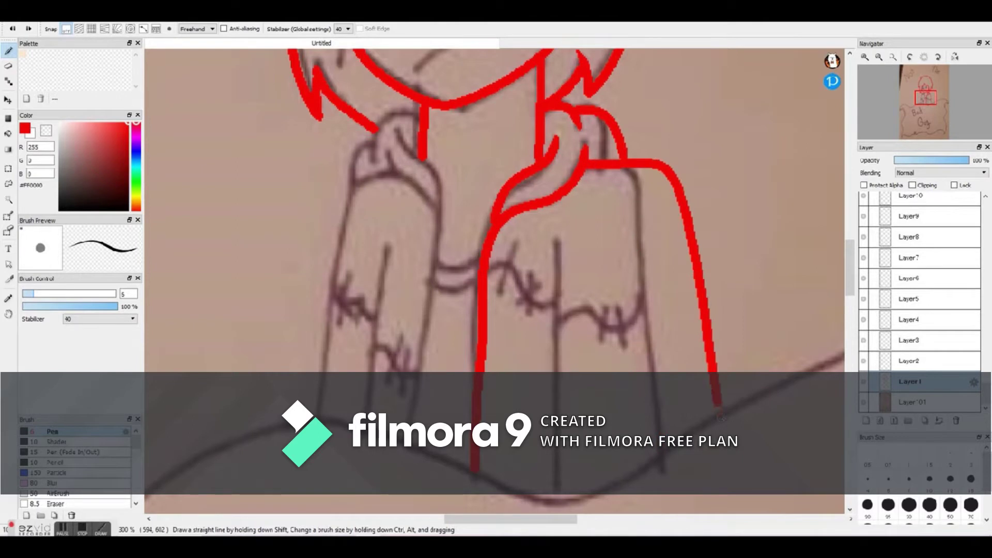
pyautogui.moveTo(644, 307); pyautogui.dragTo(664, 455)
pyautogui.moveTo(599, 272); pyautogui.dragTo(570, 218)
pyautogui.click(13, 30)
pyautogui.moveTo(582, 170); pyautogui.dragTo(600, 416)
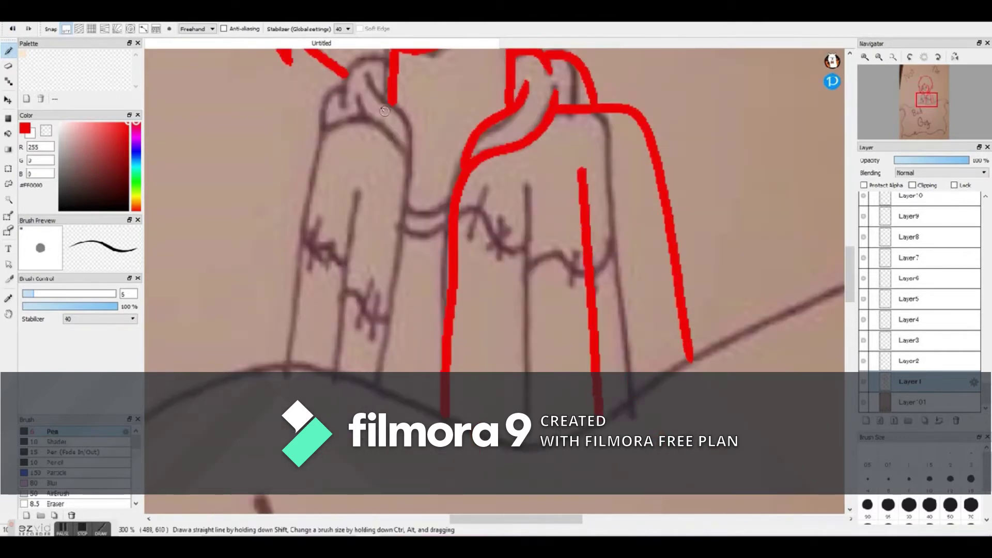
# Draw the left half of the jacket with its front edge, shoulder, outer sleeve and inner arm line.
pyautogui.moveTo(377, 386); pyautogui.dragTo(414, 163)
pyautogui.moveTo(315, 123)
pyautogui.mouseDown()
pyautogui.moveTo(284, 197)
pyautogui.moveTo(276, 314)
pyautogui.mouseUp()
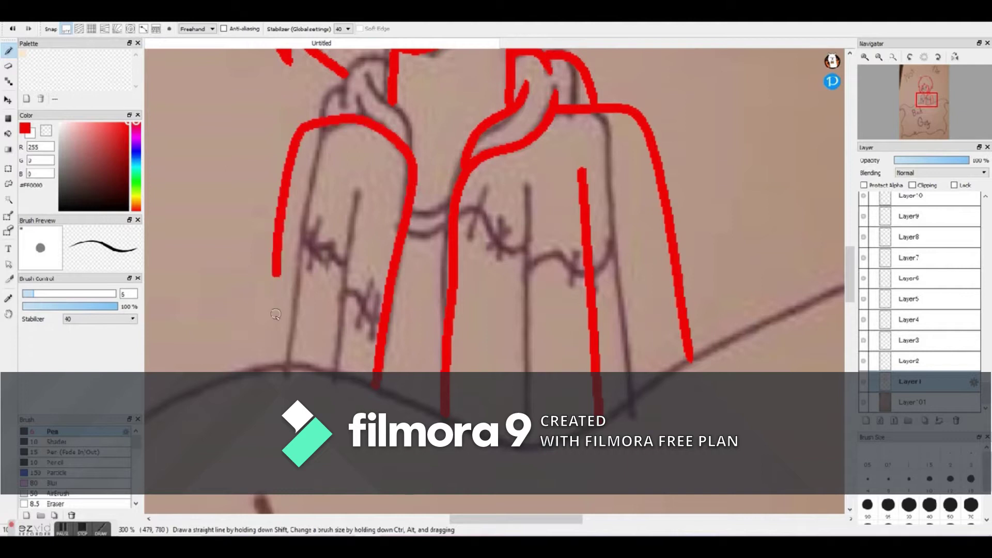
pyautogui.moveTo(300, 363)
pyautogui.mouseDown()
pyautogui.moveTo(311, 181)
pyautogui.moveTo(376, 249)
pyautogui.mouseUp()
pyautogui.hotkey('ctrl', 'z')
pyautogui.hotkey('ctrl', 'z')
pyautogui.moveTo(338, 432)
pyautogui.mouseDown()
pyautogui.moveTo(365, 248)
pyautogui.moveTo(391, 197)
pyautogui.moveTo(463, 206)
pyautogui.moveTo(477, 292)
pyautogui.moveTo(466, 448)
pyautogui.mouseUp()
pyautogui.moveTo(391, 434); pyautogui.dragTo(408, 275)
# Trace the folds of the hood on the left side of the neck.
pyautogui.scroll(1, 436, 178)
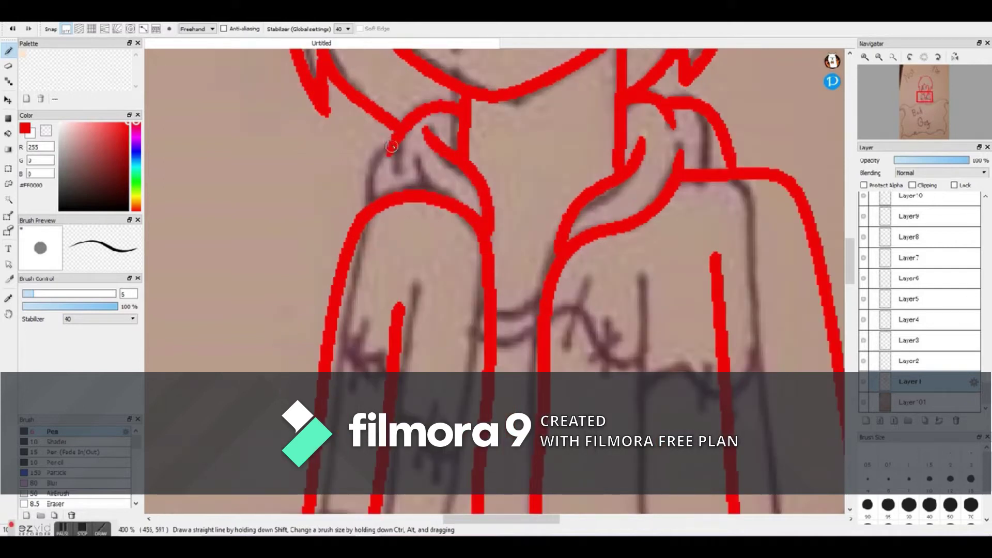
pyautogui.moveTo(392, 147)
pyautogui.mouseDown()
pyautogui.moveTo(352, 170)
pyautogui.moveTo(350, 233)
pyautogui.mouseUp()
pyautogui.moveTo(446, 202); pyautogui.dragTo(393, 170)
pyautogui.scroll(-2, 390, 91)
# Draw the shirt's neckline as two parallel curves between the jacket fronts.
pyautogui.scroll(3, 456, 145)
pyautogui.moveTo(412, 207)
pyautogui.mouseDown()
pyautogui.moveTo(449, 219)
pyautogui.moveTo(510, 203)
pyautogui.mouseUp()
pyautogui.moveTo(412, 246)
pyautogui.mouseDown()
pyautogui.moveTo(460, 262)
pyautogui.moveTo(498, 241)
pyautogui.mouseUp()
pyautogui.scroll(-6, 498, 238)
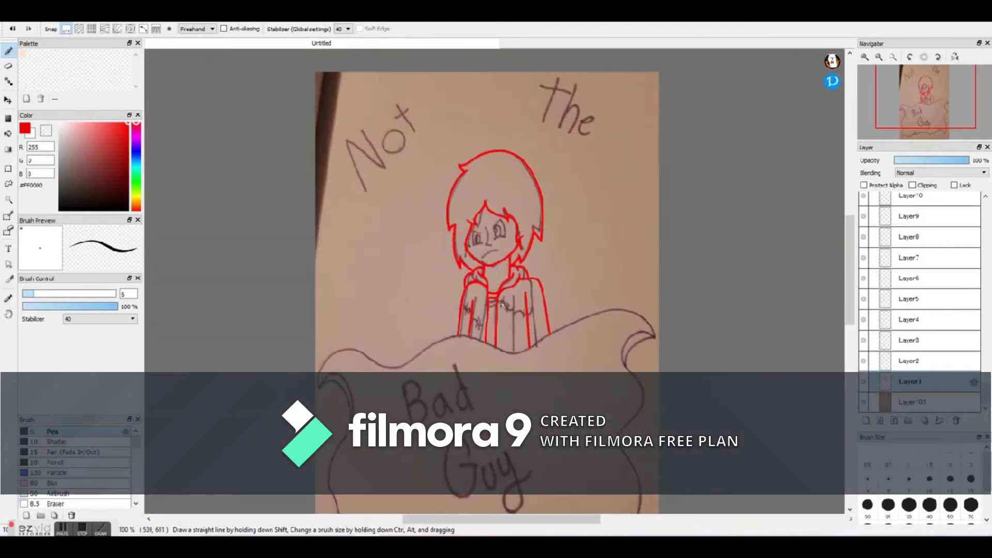
# Trace the banner's wavy top edge beneath the character.
pyautogui.scroll(4, 320, 320)
pyautogui.moveTo(320, 319)
pyautogui.mouseDown()
pyautogui.moveTo(343, 180)
pyautogui.moveTo(534, 157)
pyautogui.moveTo(666, 219)
pyautogui.moveTo(817, 120)
pyautogui.mouseUp()
pyautogui.scroll(-3, 817, 120)
pyautogui.scroll(2, 663, 179)
pyautogui.scroll(1, 663, 179)
pyautogui.moveTo(266, 244)
pyautogui.mouseDown()
pyautogui.moveTo(352, 213)
pyautogui.moveTo(474, 231)
pyautogui.mouseUp()
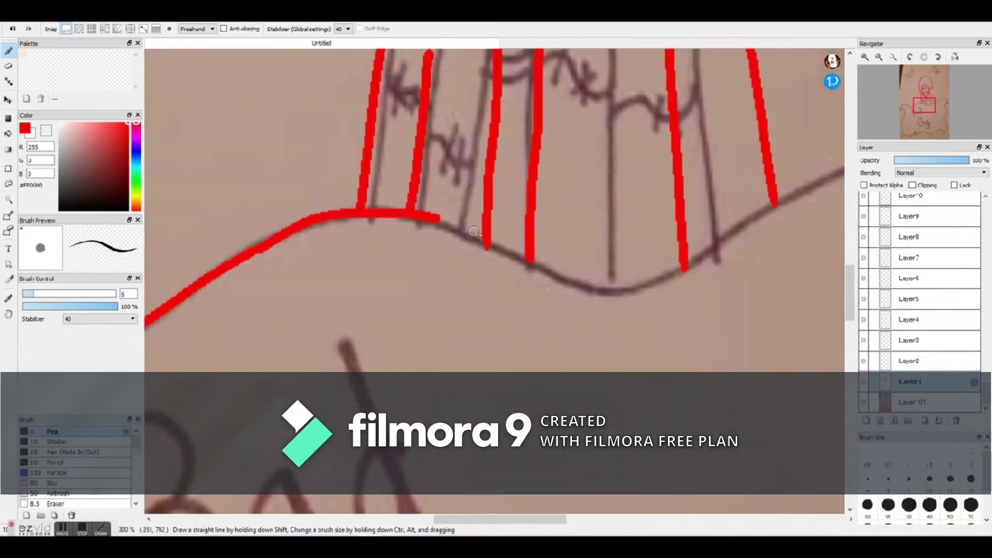
pyautogui.moveTo(649, 298)
pyautogui.mouseDown()
pyautogui.moveTo(773, 204)
pyautogui.moveTo(852, 170)
pyautogui.mouseUp()
# Trace the right end of the banner's top edge and its curled upper-right corner.
pyautogui.scroll(-4, 491, 258)
pyautogui.scroll(4, 643, 226)
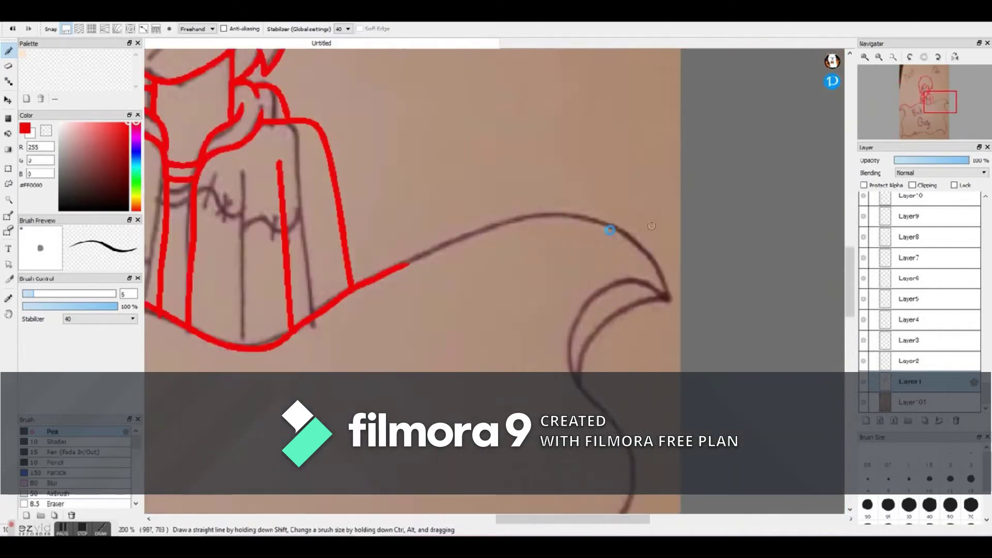
pyautogui.moveTo(291, 277)
pyautogui.mouseDown()
pyautogui.moveTo(440, 229)
pyautogui.moveTo(659, 280)
pyautogui.moveTo(672, 347)
pyautogui.moveTo(641, 304)
pyautogui.moveTo(541, 341)
pyautogui.moveTo(575, 495)
pyautogui.mouseUp()
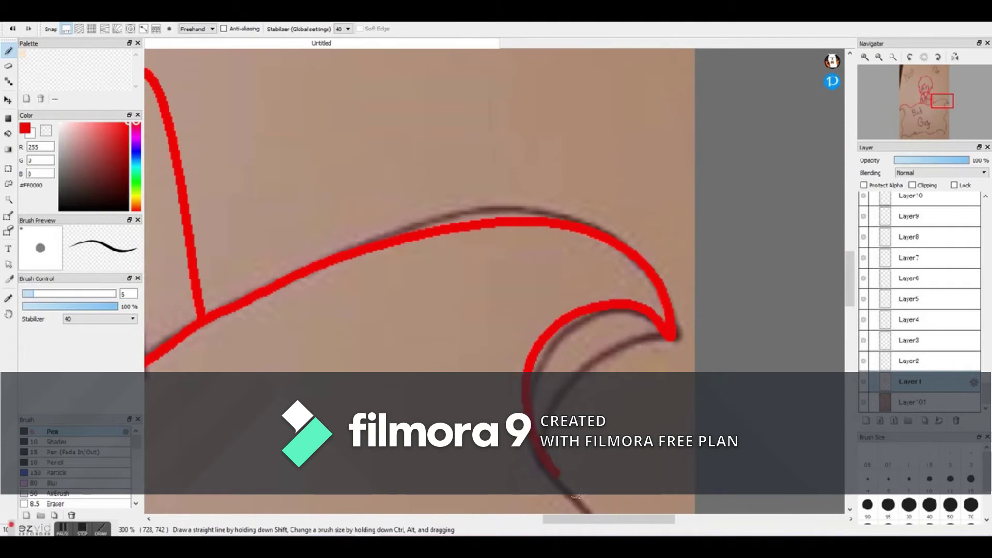
pyautogui.moveTo(666, 337); pyautogui.dragTo(542, 429)
pyautogui.scroll(-4, 545, 331)
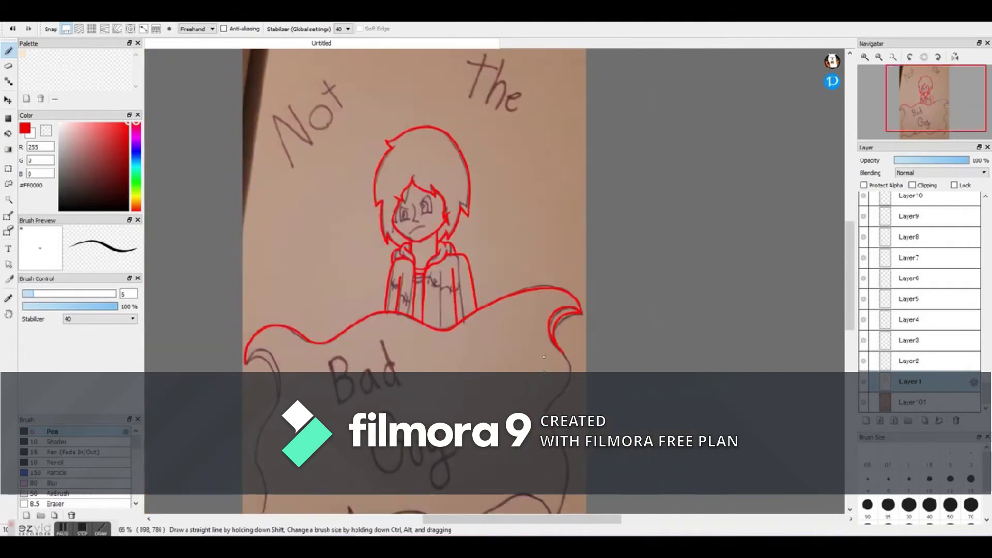
# Trace the banner's wavy right edge and the right part of its bottom edge.
pyautogui.scroll(3, 530, 450)
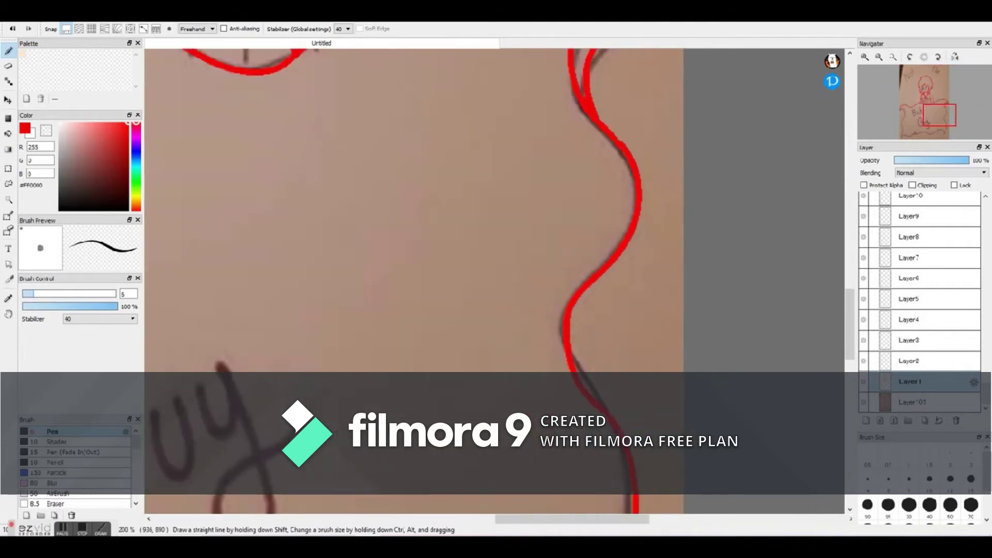
pyautogui.scroll(-3, 664, 274)
pyautogui.scroll(3, 609, 432)
pyautogui.moveTo(672, 349)
pyautogui.mouseDown()
pyautogui.moveTo(572, 261)
pyautogui.moveTo(444, 331)
pyautogui.moveTo(235, 304)
pyautogui.moveTo(150, 327)
pyautogui.mouseUp()
# Draw the jagged tear in the banner's bottom edge and continue the edge to the lower-left corner.
pyautogui.scroll(-3, 632, 263)
pyautogui.scroll(4, 351, 285)
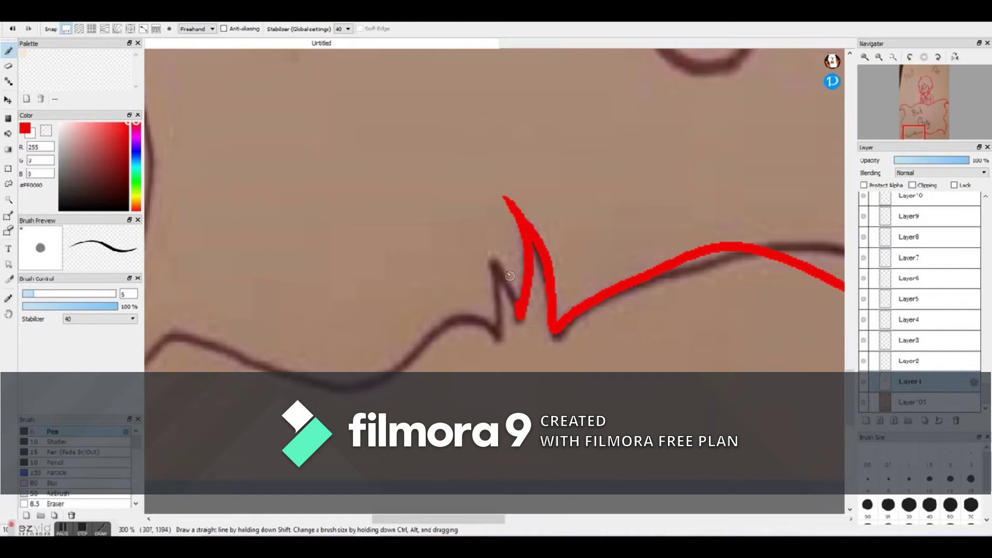
pyautogui.moveTo(499, 311); pyautogui.dragTo(496, 345)
pyautogui.scroll(-4, 497, 336)
pyautogui.scroll(4, 460, 334)
pyautogui.moveTo(667, 345)
pyautogui.mouseDown()
pyautogui.moveTo(588, 334)
pyautogui.moveTo(508, 391)
pyautogui.moveTo(330, 347)
pyautogui.moveTo(280, 425)
pyautogui.mouseUp()
# Trace the banner's left edge up to the curled upper-left corner.
pyautogui.scroll(-2, 320, 373)
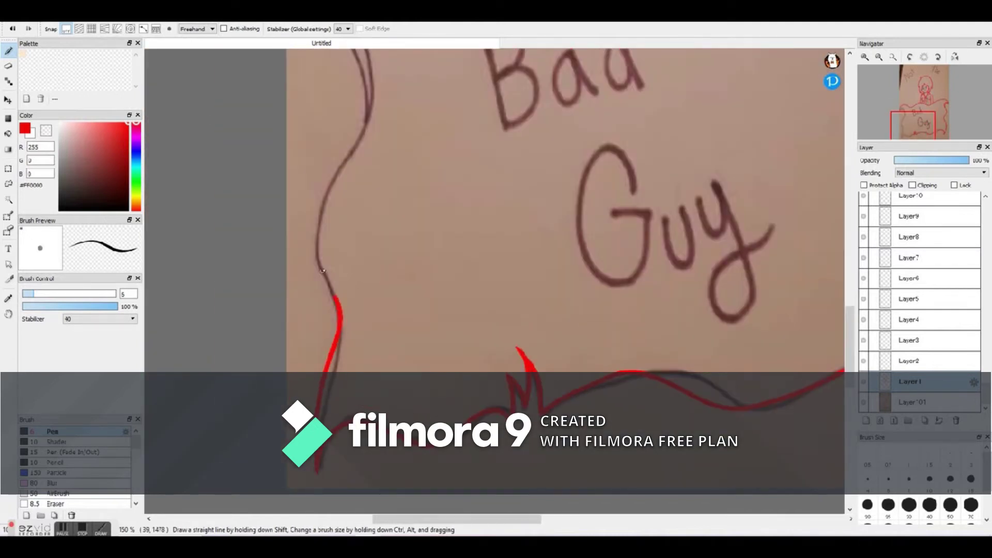
pyautogui.scroll(-2, 371, 106)
pyautogui.scroll(5, 481, 276)
pyautogui.moveTo(534, 317)
pyautogui.mouseDown()
pyautogui.moveTo(550, 206)
pyautogui.moveTo(442, 47)
pyautogui.moveTo(332, 124)
pyautogui.mouseUp()
pyautogui.scroll(-6, 581, 121)
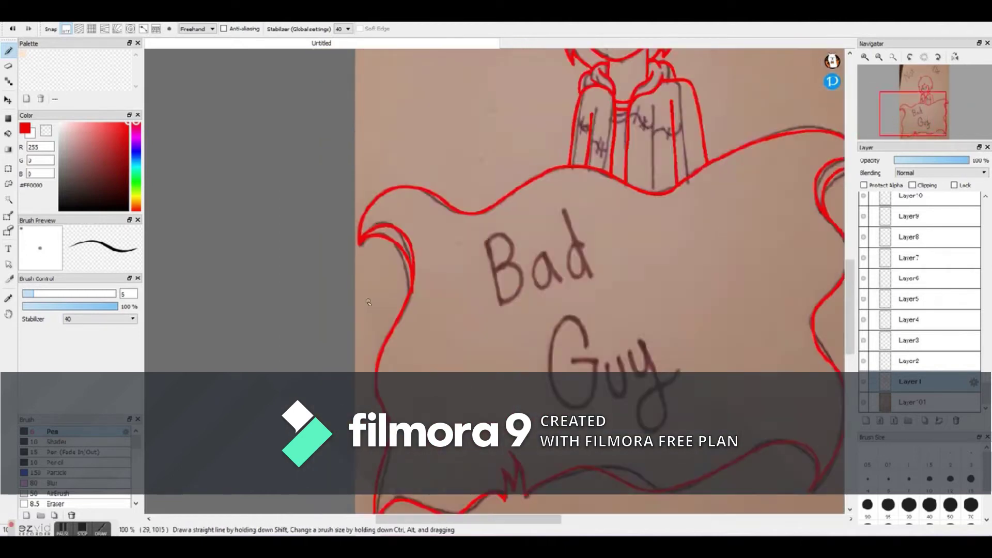
# Draw the wavy seam across the left sleeve and left jacket front with the Pen at size 3.
pyautogui.scroll(3, 581, 121)
pyautogui.scroll(5, 433, 257)
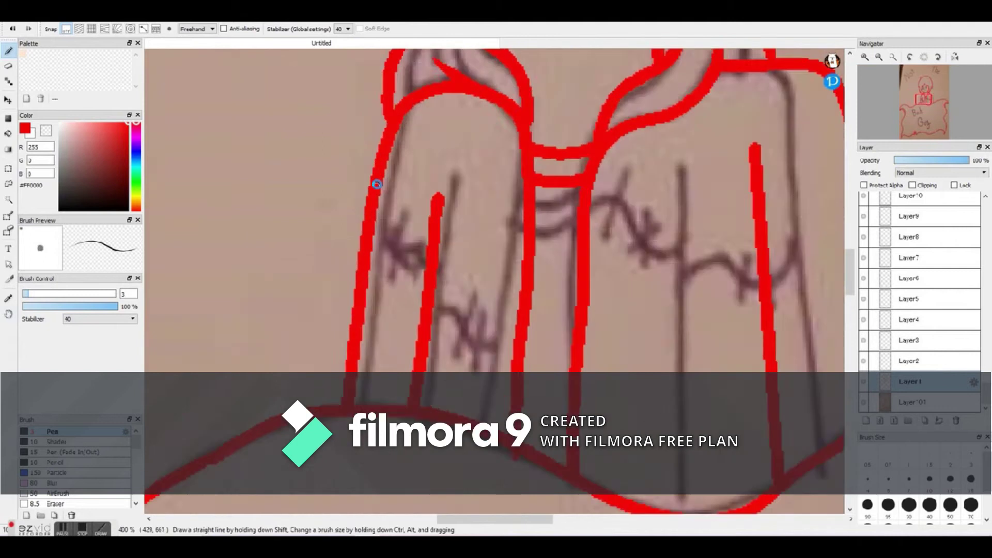
pyautogui.moveTo(335, 210)
pyautogui.mouseDown()
pyautogui.moveTo(392, 172)
pyautogui.moveTo(440, 257)
pyautogui.mouseUp()
pyautogui.scroll(-3, 441, 256)
pyautogui.scroll(3, 451, 323)
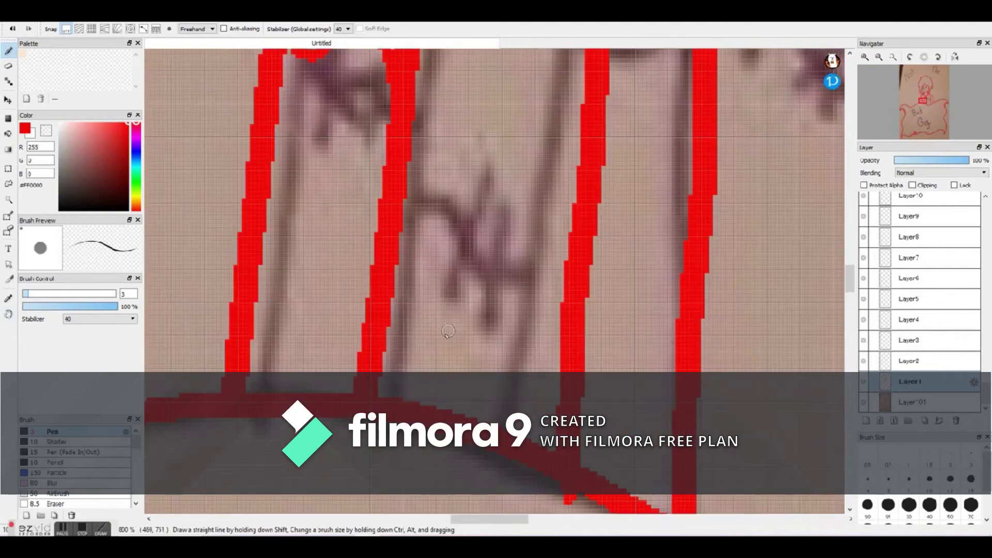
pyautogui.moveTo(401, 153)
pyautogui.mouseDown()
pyautogui.moveTo(506, 283)
pyautogui.moveTo(492, 369)
pyautogui.mouseUp()
pyautogui.scroll(-3, 370, 366)
# Draw the wavy seam across the right jacket front and right sleeve.
pyautogui.scroll(2, 644, 212)
pyautogui.moveTo(625, 382)
pyautogui.mouseDown()
pyautogui.moveTo(674, 370)
pyautogui.moveTo(708, 279)
pyautogui.moveTo(775, 281)
pyautogui.mouseUp()
pyautogui.moveTo(611, 349)
pyautogui.mouseDown()
pyautogui.moveTo(542, 282)
pyautogui.moveTo(435, 236)
pyautogui.moveTo(382, 139)
pyautogui.mouseUp()
pyautogui.scroll(-2, 539, 465)
pyautogui.scroll(1, 539, 465)
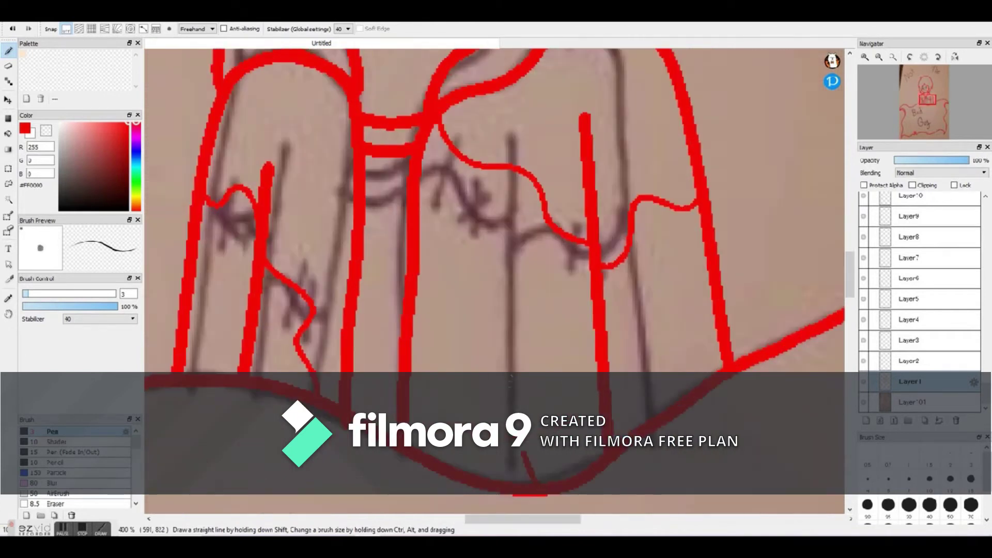
# Add short crossing stitch marks along the seam on the right half of the jacket.
pyautogui.scroll(2, 530, 203)
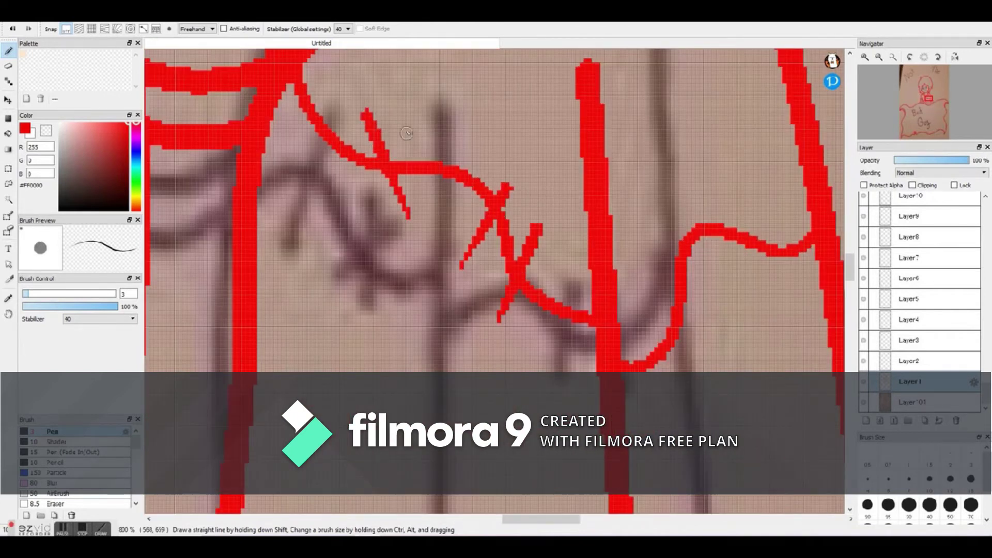
pyautogui.moveTo(410, 125); pyautogui.dragTo(331, 209)
pyautogui.moveTo(721, 197); pyautogui.dragTo(757, 310)
pyautogui.moveTo(688, 210); pyautogui.dragTo(721, 321)
pyautogui.moveTo(641, 321); pyautogui.dragTo(715, 370)
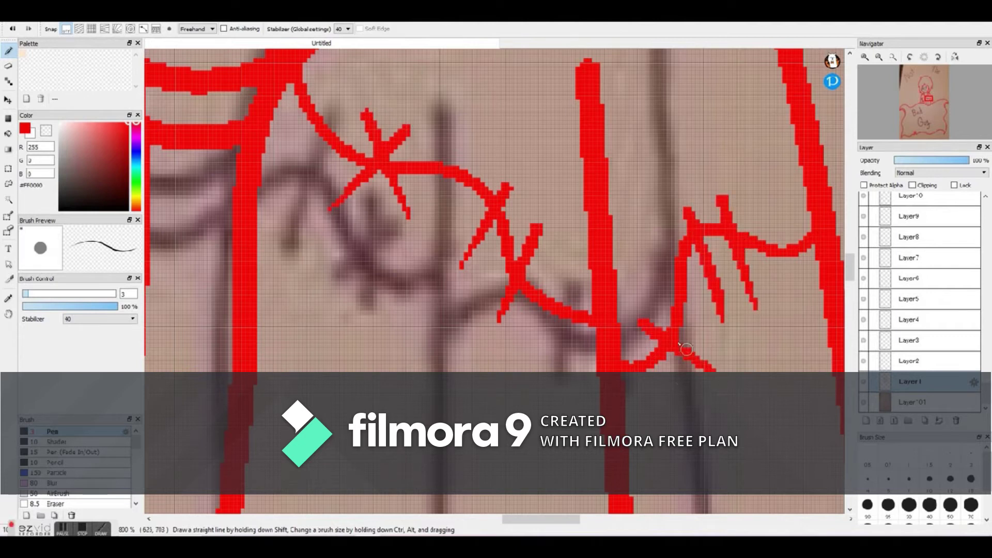
# Add short stitch marks along the seam on the left jacket front and left sleeve.
pyautogui.scroll(-3, 503, 310)
pyautogui.scroll(2, 503, 310)
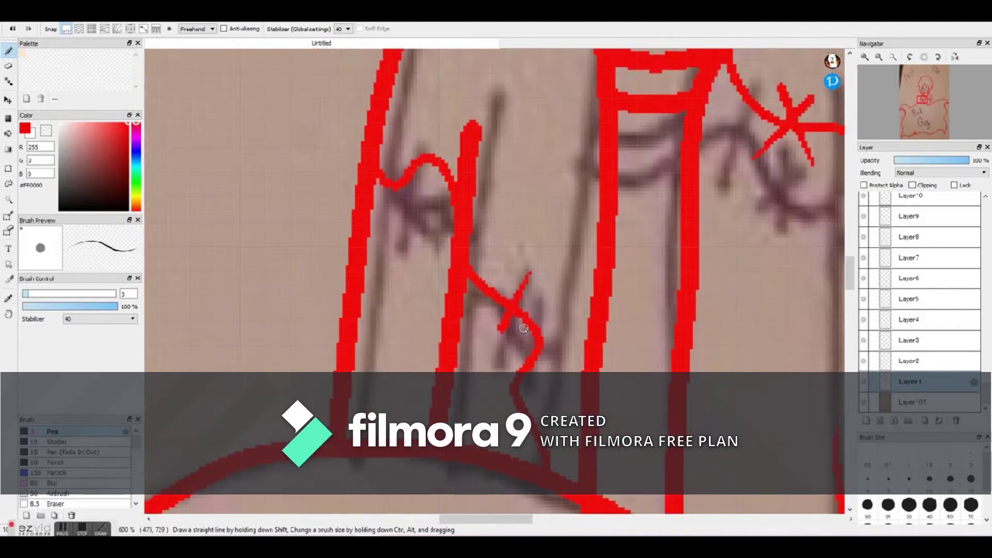
pyautogui.scroll(2, 520, 434)
pyautogui.moveTo(495, 427); pyautogui.dragTo(613, 330)
pyautogui.moveTo(538, 382); pyautogui.dragTo(491, 352)
pyautogui.scroll(-4, 573, 347)
pyautogui.scroll(4, 523, 267)
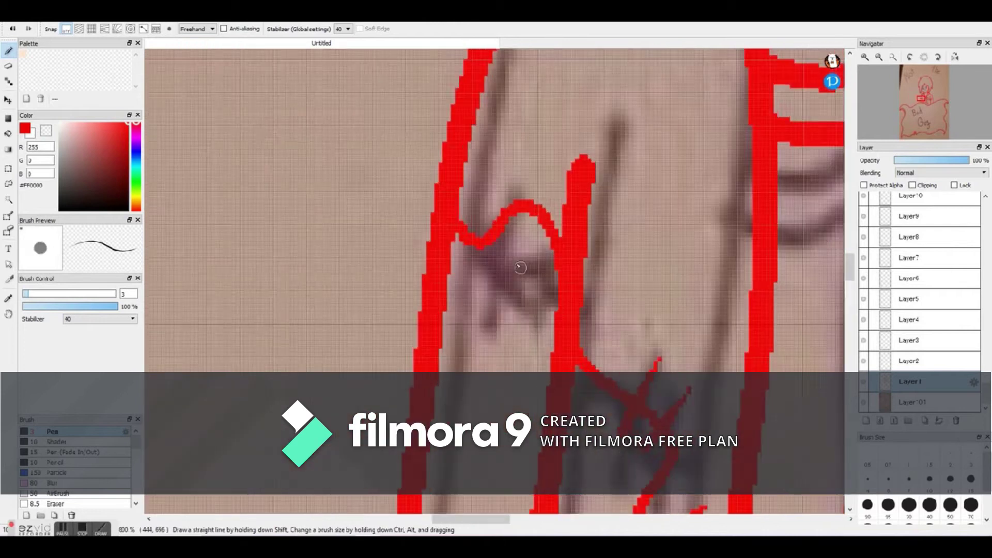
pyautogui.moveTo(515, 266); pyautogui.dragTo(488, 125)
# Trace the character's frowning mouth and the nose line.
pyautogui.scroll(-5, 467, 255)
pyautogui.scroll(5, 499, 344)
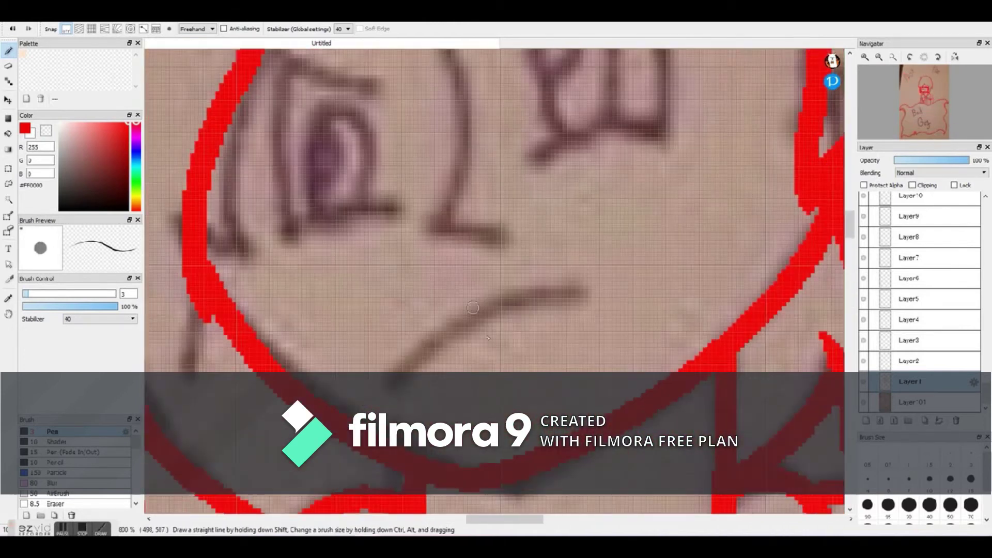
pyautogui.scroll(-2, 537, 304)
pyautogui.moveTo(530, 306); pyautogui.dragTo(495, 209)
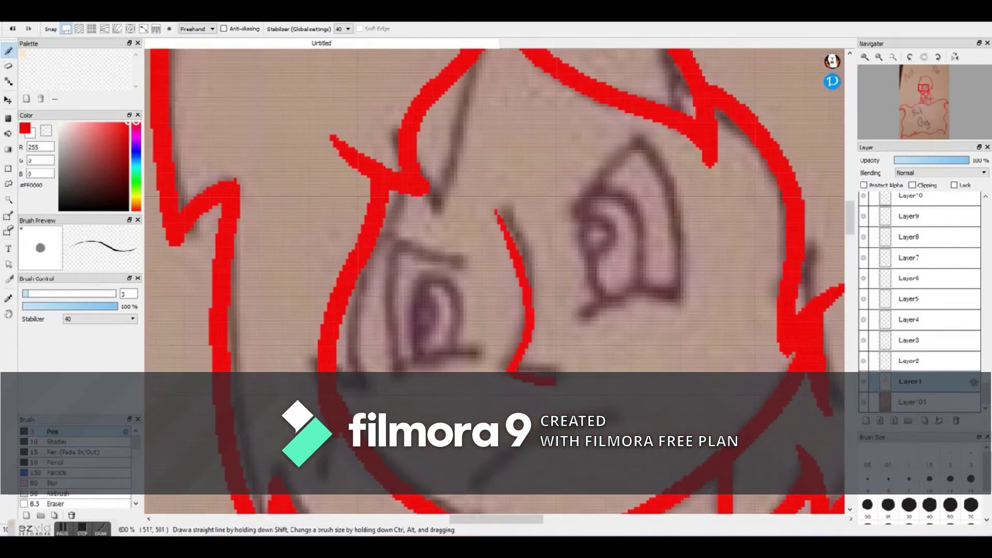
pyautogui.moveTo(607, 317)
pyautogui.mouseDown()
pyautogui.moveTo(689, 292)
pyautogui.moveTo(681, 159)
pyautogui.moveTo(671, 144)
pyautogui.moveTo(569, 248)
pyautogui.mouseUp()
pyautogui.click(12, 29)
pyautogui.keyDown('shift'); pyautogui.click(561, 259); pyautogui.keyUp('shift')
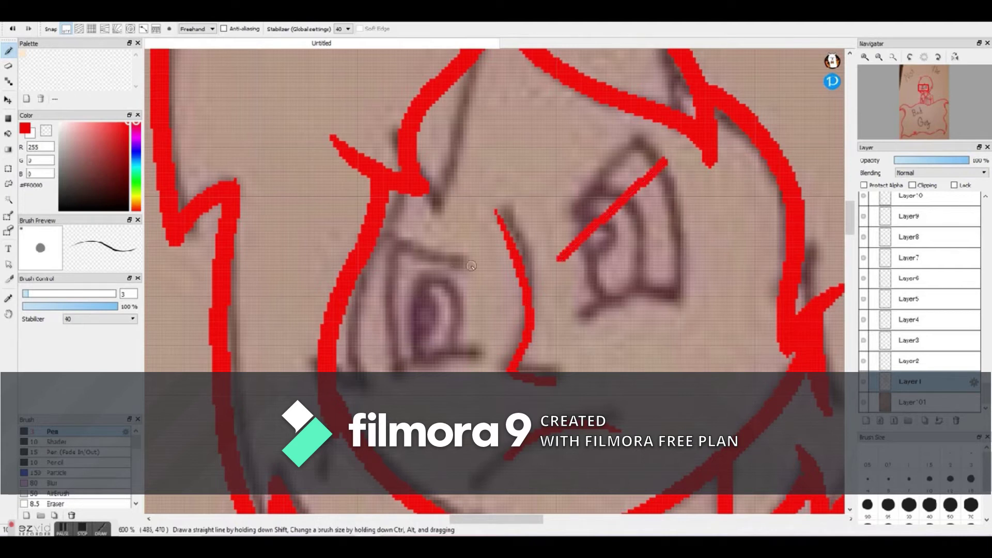
pyautogui.keyDown('shift'); pyautogui.click(381, 259); pyautogui.keyUp('shift')
pyautogui.moveTo(381, 259); pyautogui.dragTo(384, 351)
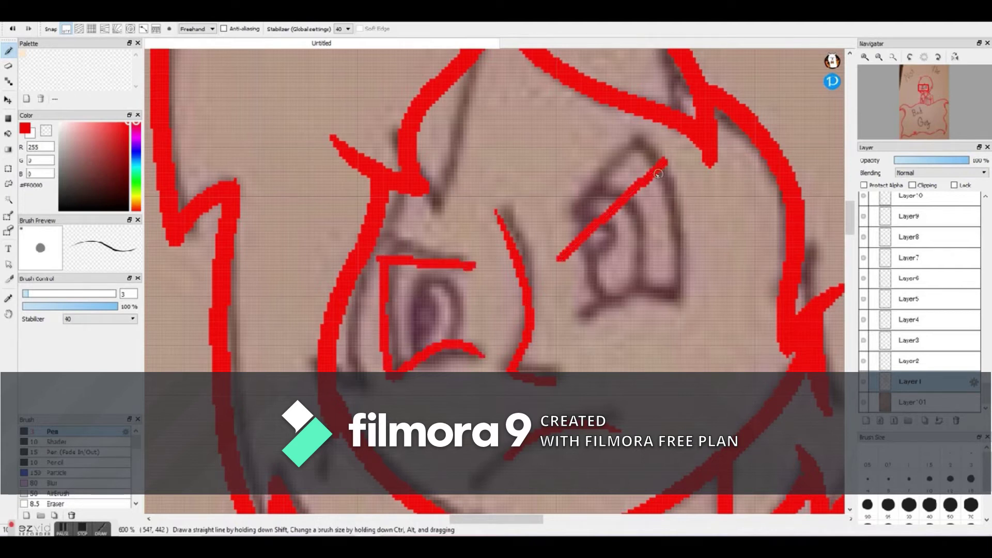
pyautogui.scroll(-3, 486, 233)
pyautogui.scroll(3, 501, 240)
pyautogui.click(13, 28)
pyautogui.click(13, 29)
pyautogui.click(13, 29)
pyautogui.click(13, 29)
pyautogui.click(13, 29)
pyautogui.click(13, 29)
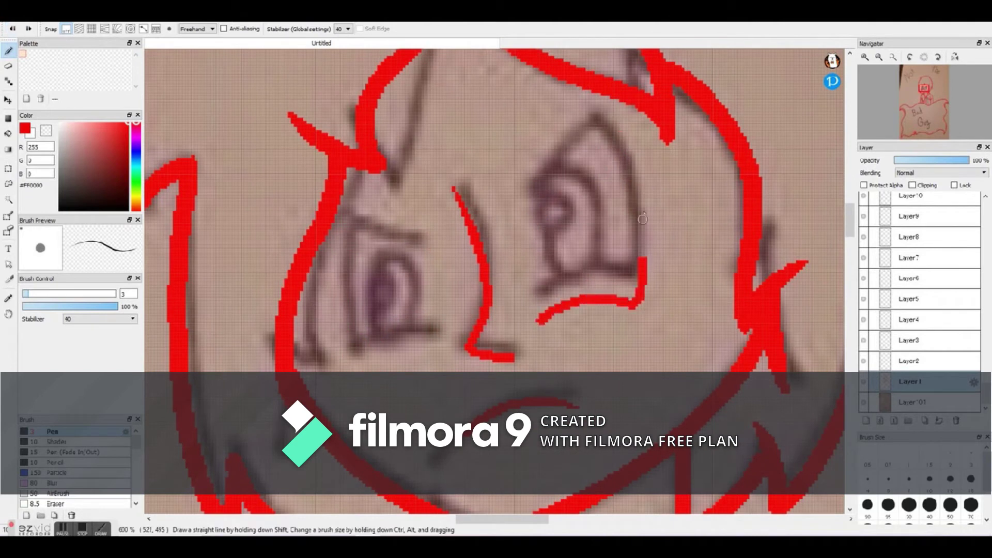
# Outline the left eye and draw its iris with the Pen at size 1.5.
pyautogui.moveTo(359, 356)
pyautogui.mouseDown()
pyautogui.moveTo(337, 287)
pyautogui.moveTo(333, 215)
pyautogui.moveTo(422, 238)
pyautogui.mouseUp()
pyautogui.scroll(4, 398, 317)
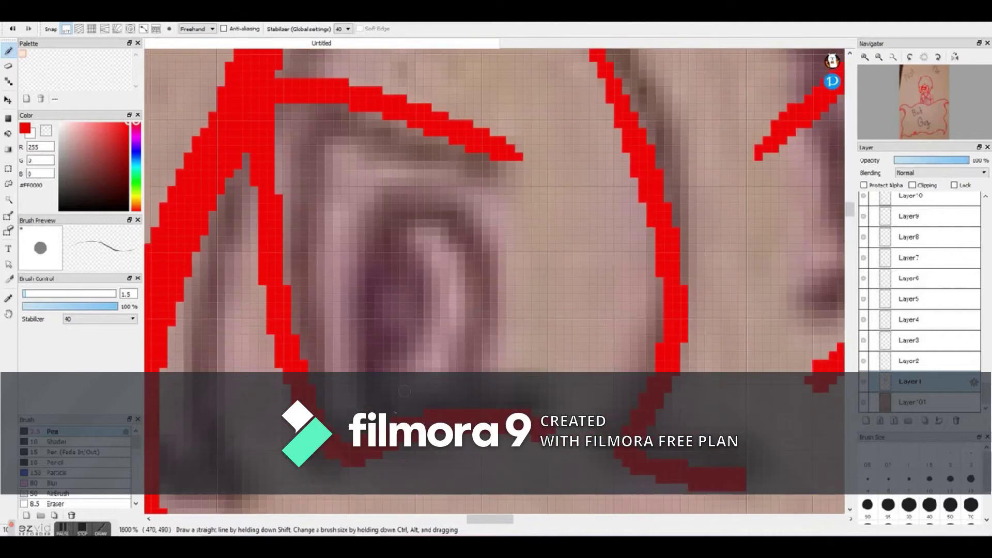
pyautogui.moveTo(332, 178)
pyautogui.mouseDown()
pyautogui.moveTo(480, 186)
pyautogui.moveTo(512, 328)
pyautogui.moveTo(514, 397)
pyautogui.mouseUp()
pyautogui.scroll(-4, 406, 177)
# Draw the iris and pupil details inside the right eye.
pyautogui.scroll(4, 467, 157)
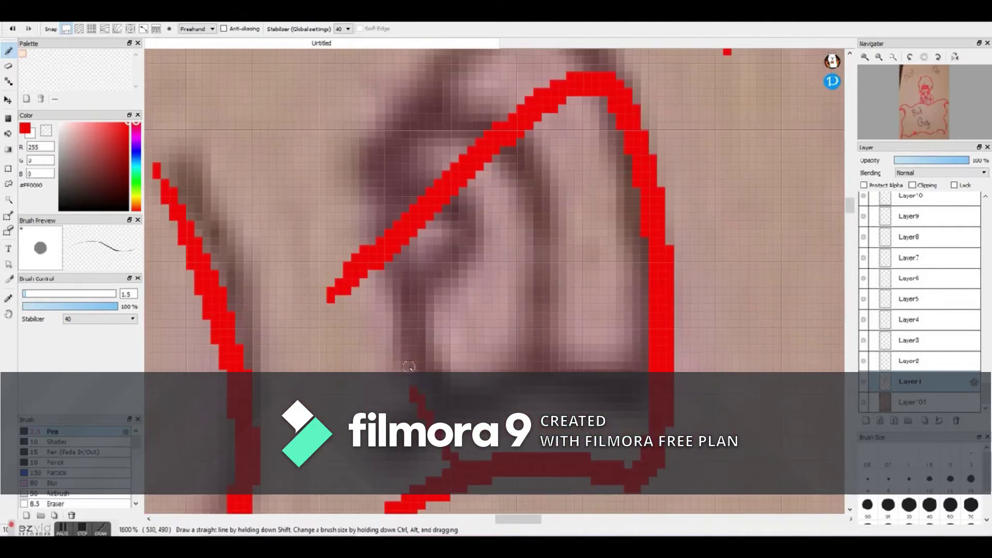
pyautogui.moveTo(411, 376)
pyautogui.mouseDown()
pyautogui.moveTo(467, 363)
pyautogui.moveTo(429, 320)
pyautogui.mouseUp()
pyautogui.moveTo(402, 254)
pyautogui.mouseDown()
pyautogui.moveTo(516, 211)
pyautogui.moveTo(566, 357)
pyautogui.mouseUp()
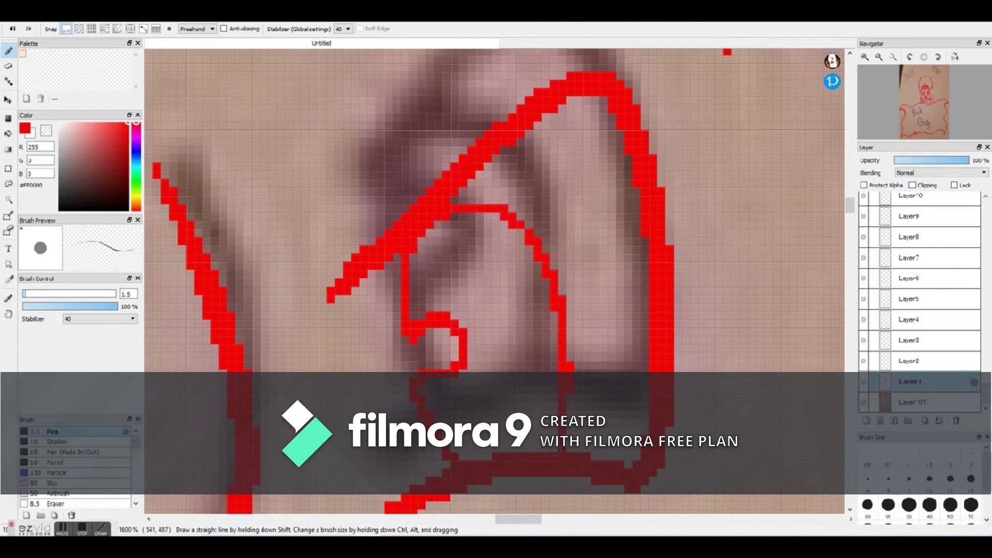
# Set the Pen size to 10 and trace the letter N of the word "Not".
pyautogui.scroll(-10, 557, 467)
pyautogui.click(30, 294)
pyautogui.click(41, 293)
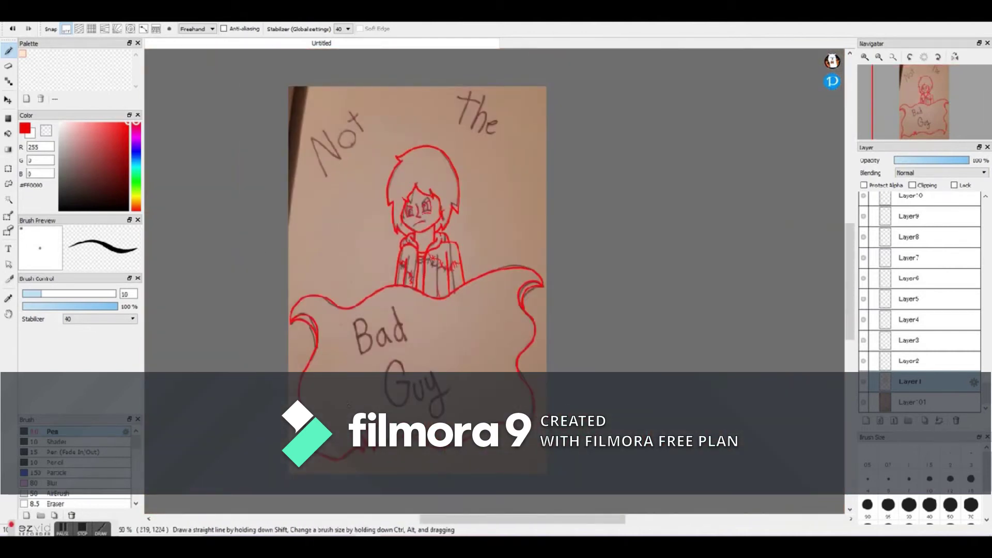
pyautogui.scroll(5, 313, 114)
pyautogui.moveTo(314, 170); pyautogui.dragTo(292, 56)
pyautogui.moveTo(361, 369)
pyautogui.mouseDown()
pyautogui.moveTo(280, 208)
pyautogui.moveTo(243, 132)
pyautogui.mouseUp()
pyautogui.moveTo(303, 163)
pyautogui.mouseDown()
pyautogui.moveTo(436, 210)
pyautogui.moveTo(321, 72)
pyautogui.mouseUp()
# Trace the letters "o" and "t" to complete the word "Not".
pyautogui.scroll(-3, 408, 344)
pyautogui.scroll(2, 425, 295)
pyautogui.moveTo(369, 380)
pyautogui.mouseDown()
pyautogui.moveTo(393, 348)
pyautogui.moveTo(401, 447)
pyautogui.mouseUp()
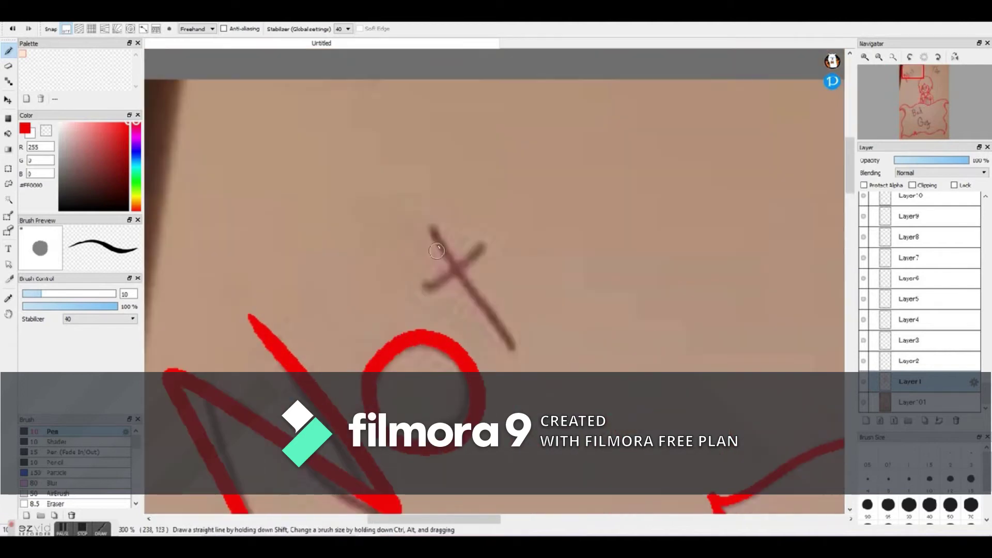
pyautogui.moveTo(419, 213); pyautogui.dragTo(523, 355)
pyautogui.moveTo(429, 297); pyautogui.dragTo(482, 260)
# Trace the word "The" over the sketched lettering with the red size 10 Pen.
pyautogui.scroll(-4, 455, 274)
pyautogui.scroll(3, 521, 312)
pyautogui.moveTo(417, 232); pyautogui.dragTo(552, 269)
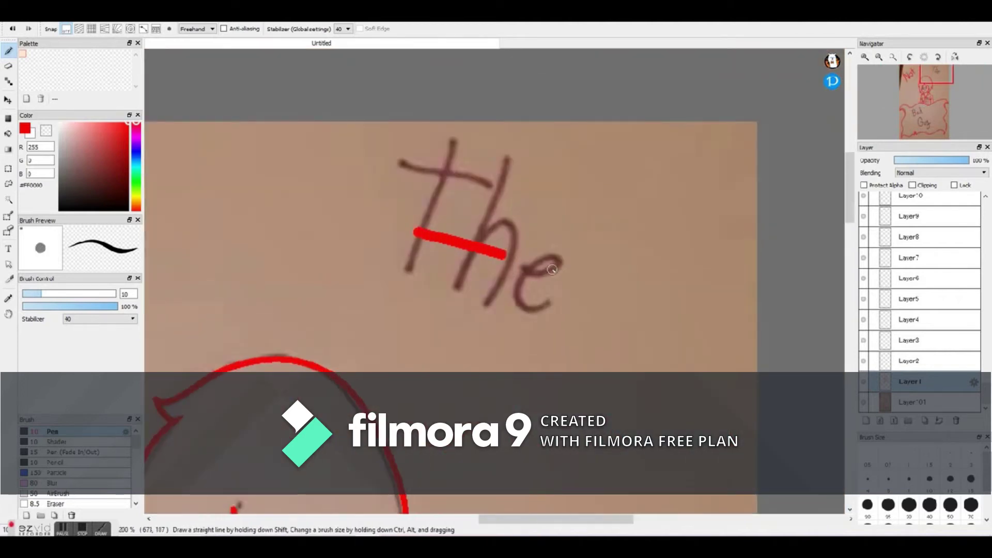
pyautogui.moveTo(499, 180); pyautogui.dragTo(420, 396)
pyautogui.moveTo(569, 213)
pyautogui.mouseDown()
pyautogui.moveTo(497, 416)
pyautogui.moveTo(586, 382)
pyautogui.moveTo(567, 433)
pyautogui.mouseUp()
pyautogui.moveTo(608, 406)
pyautogui.mouseDown()
pyautogui.moveTo(660, 394)
pyautogui.moveTo(611, 454)
pyautogui.moveTo(652, 456)
pyautogui.mouseUp()
# Select Layer2 and draw the word "Bad" inside the banner in red.
pyautogui.scroll(-4, 628, 440)
pyautogui.scroll(3, 516, 351)
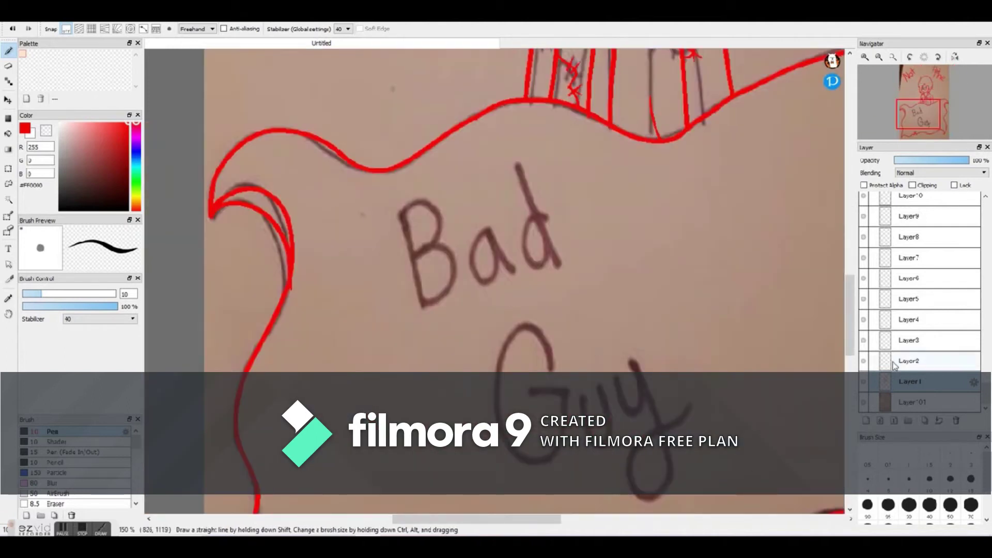
pyautogui.click(887, 362)
pyautogui.moveTo(416, 223); pyautogui.dragTo(447, 235)
pyautogui.moveTo(481, 279); pyautogui.dragTo(438, 305)
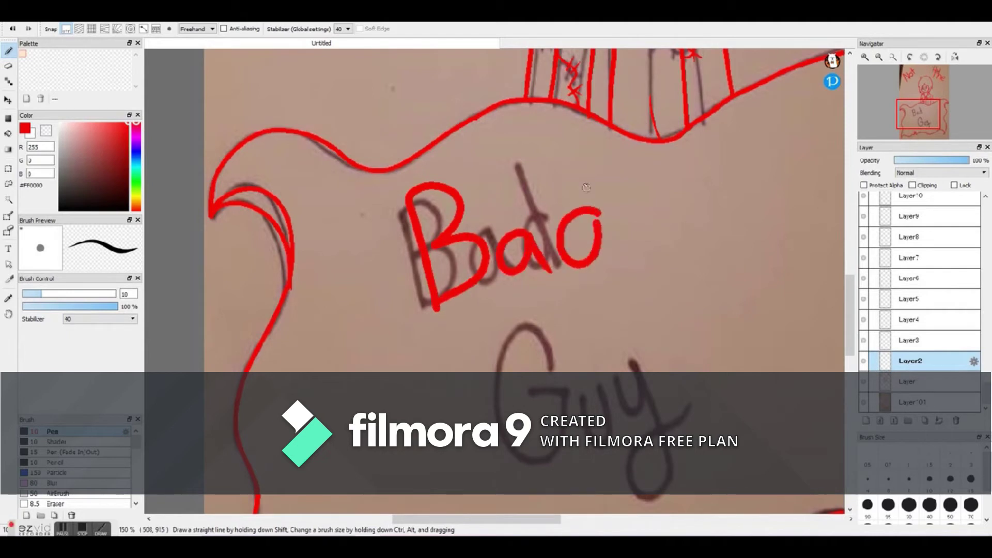
# Draw the word "Guy" beneath "Bad" inside the banner and choose the Move tool.
pyautogui.scroll(-1, 622, 261)
pyautogui.scroll(2, 627, 380)
pyautogui.moveTo(532, 307)
pyautogui.mouseDown()
pyautogui.moveTo(450, 230)
pyautogui.moveTo(505, 283)
pyautogui.mouseUp()
pyautogui.moveTo(554, 316); pyautogui.dragTo(556, 320)
pyautogui.moveTo(666, 319); pyautogui.dragTo(666, 315)
pyautogui.moveTo(646, 268)
pyautogui.mouseDown()
pyautogui.moveTo(681, 355)
pyautogui.moveTo(719, 247)
pyautogui.mouseUp()
pyautogui.scroll(-2, 497, 317)
pyautogui.click(8, 100)
pyautogui.scroll(-3, 256, 151)
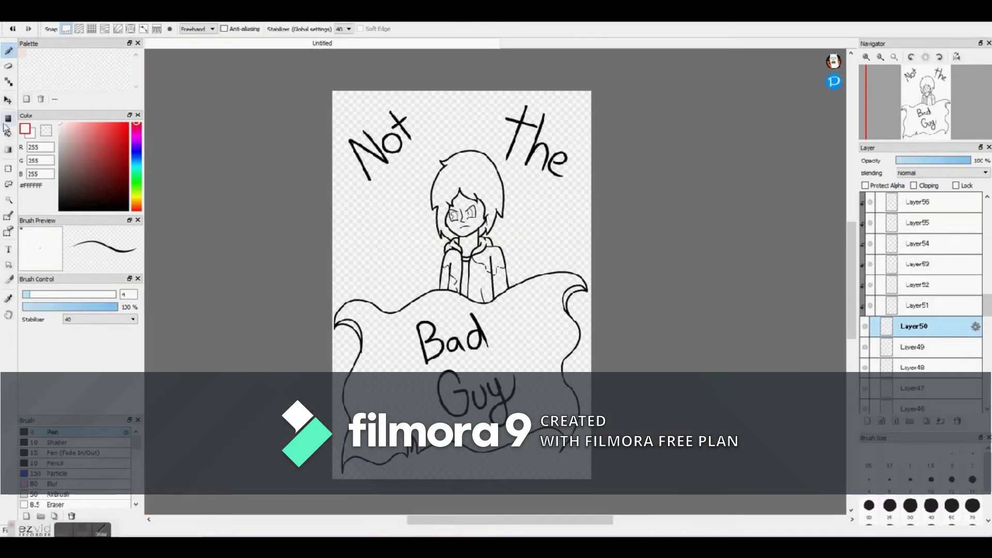
# Airbrush a light tan over the top of the hair on clipped Layer51 at size 112.
pyautogui.scroll(4, 504, 197)
pyautogui.click(920, 306)
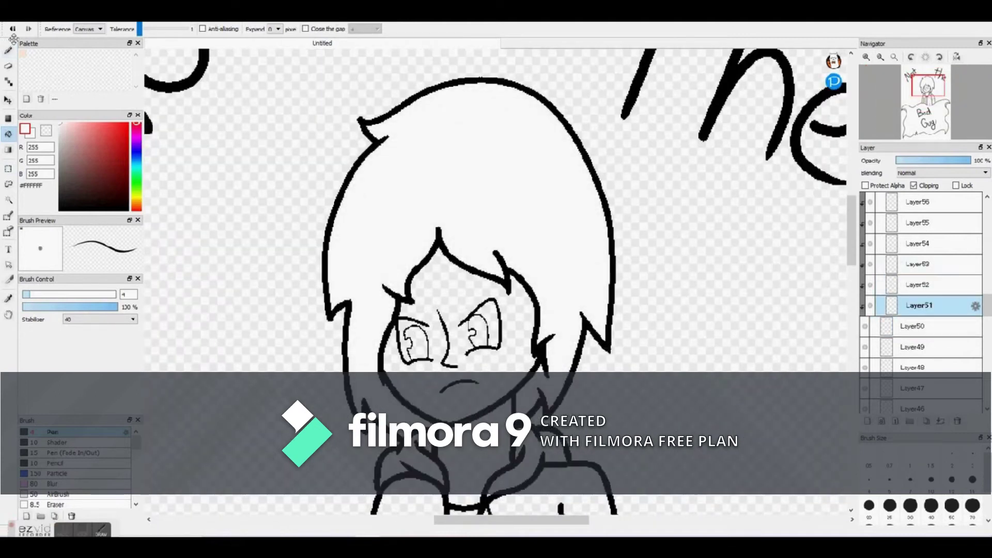
pyautogui.click(8, 50)
pyautogui.click(135, 205)
pyautogui.click(74, 149)
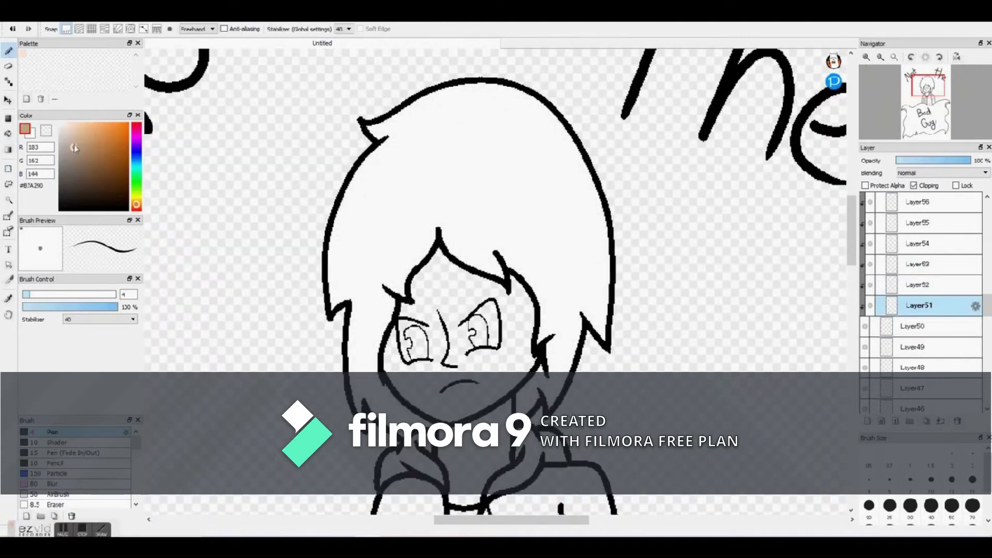
pyautogui.click(62, 494)
pyautogui.moveTo(88, 296); pyautogui.dragTo(108, 296)
pyautogui.click(101, 307)
pyautogui.moveTo(259, 128)
pyautogui.mouseDown()
pyautogui.moveTo(648, 106)
pyautogui.moveTo(173, 123)
pyautogui.mouseUp()
pyautogui.moveTo(262, 193); pyautogui.dragTo(698, 163)
# Airbrush progressively darker browns down to the hair tips and choose the Blur brush for blending the gradient.
pyautogui.click(91, 152)
pyautogui.moveTo(281, 252); pyautogui.dragTo(785, 238)
pyautogui.click(97, 163)
pyautogui.moveTo(292, 312)
pyautogui.mouseDown()
pyautogui.moveTo(789, 301)
pyautogui.moveTo(258, 304)
pyautogui.mouseUp()
pyautogui.click(113, 177)
pyautogui.moveTo(283, 387); pyautogui.dragTo(775, 352)
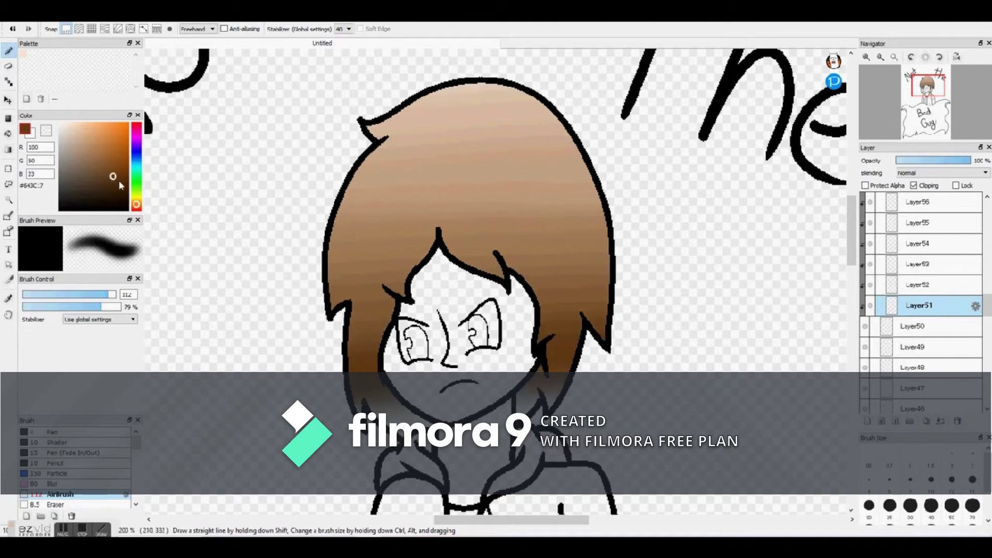
pyautogui.click(52, 483)
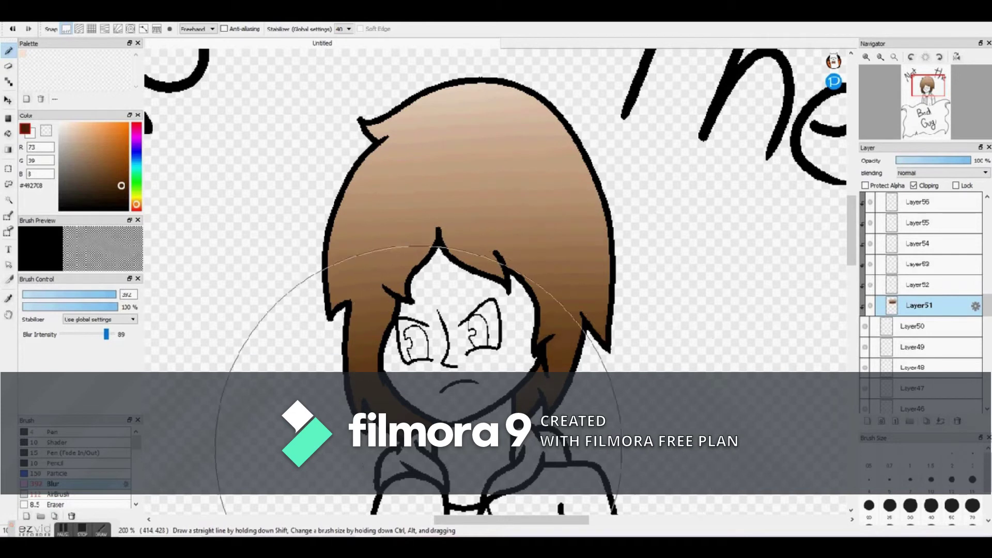
# On Layer52, airbrush the lower hair from light pink-purple to dark purple #792681 and blend it with the size 392 Blur.
pyautogui.click(920, 285)
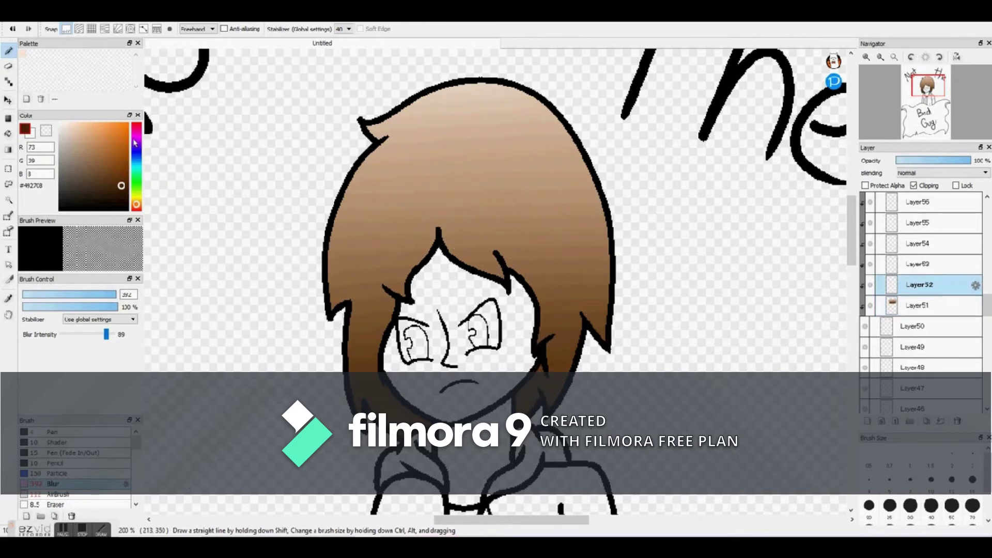
pyautogui.click(136, 138)
pyautogui.click(79, 130)
pyautogui.click(54, 495)
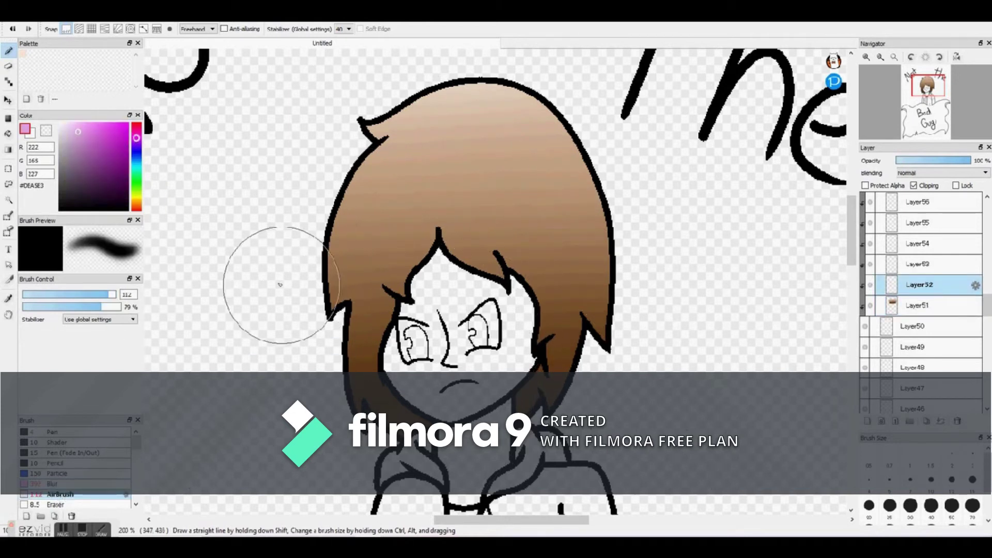
pyautogui.moveTo(287, 269); pyautogui.dragTo(802, 240)
pyautogui.click(98, 151)
pyautogui.moveTo(288, 343); pyautogui.dragTo(798, 331)
pyautogui.click(108, 166)
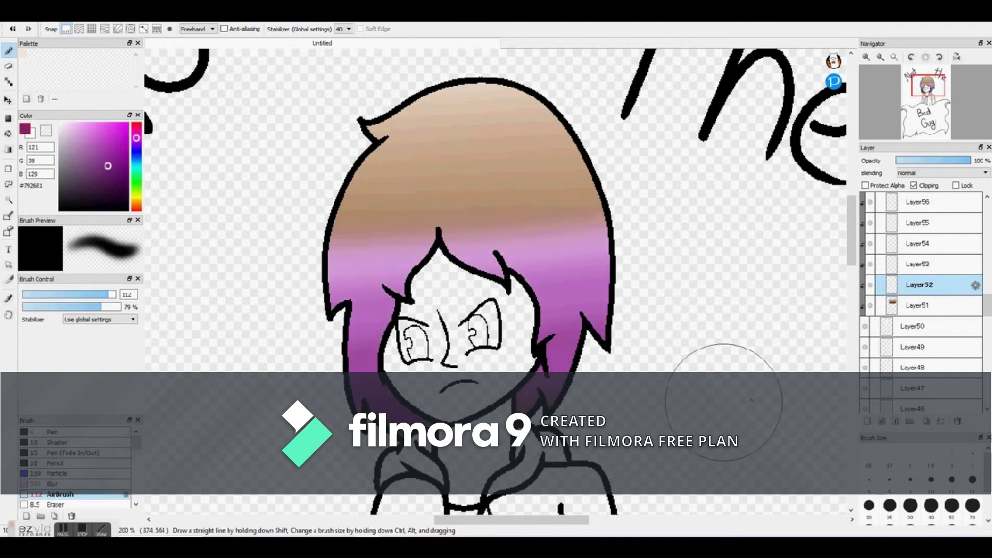
pyautogui.click(51, 484)
pyautogui.moveTo(321, 272)
pyautogui.mouseDown()
pyautogui.moveTo(586, 279)
pyautogui.moveTo(608, 261)
pyautogui.mouseUp()
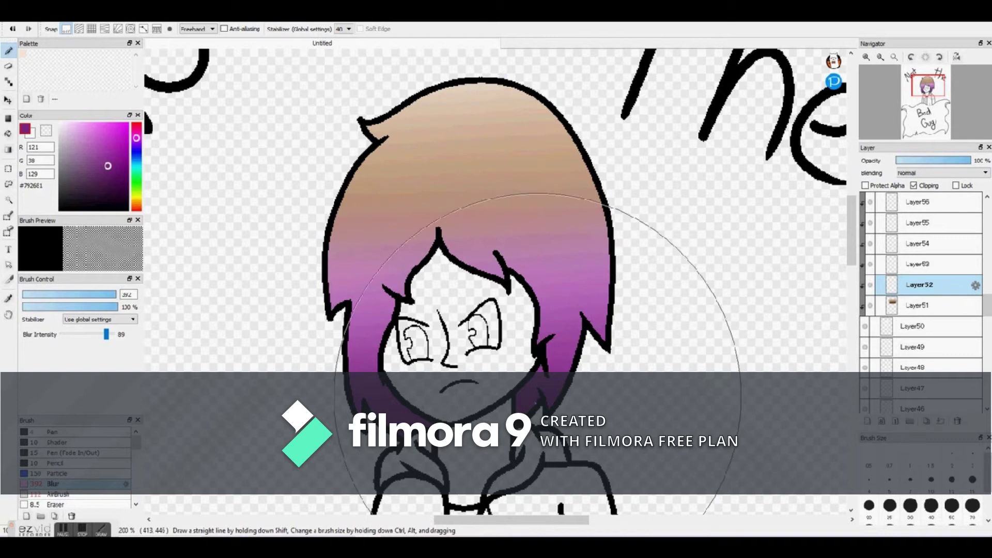
# Try the Multiply, Add, Divide, Overlay, Screen, Lighten and Darken blending modes on Layer52's purple gradient.
pyautogui.click(934, 174)
pyautogui.click(930, 188)
pyautogui.click(926, 174)
pyautogui.click(921, 195)
pyautogui.click(942, 173)
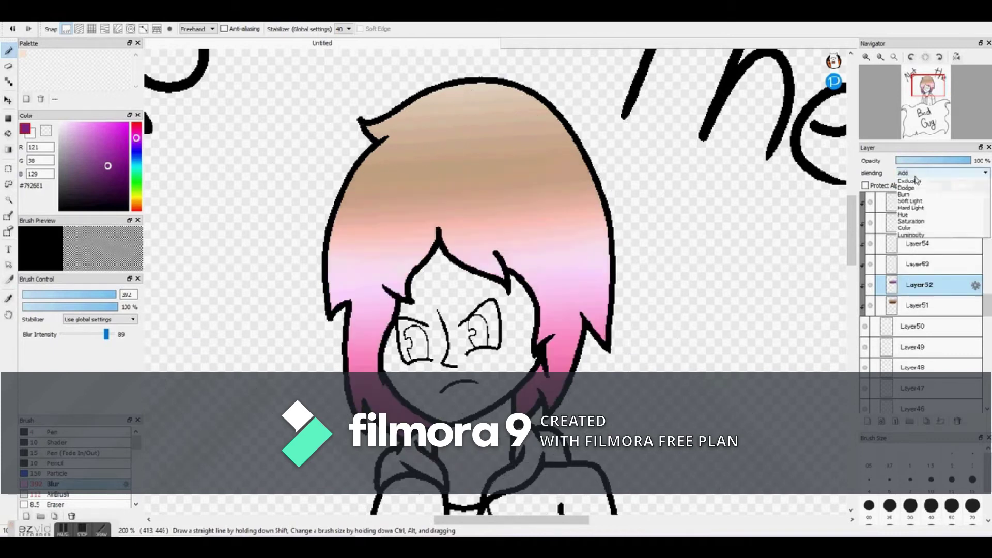
pyautogui.click(914, 211)
pyautogui.click(942, 173)
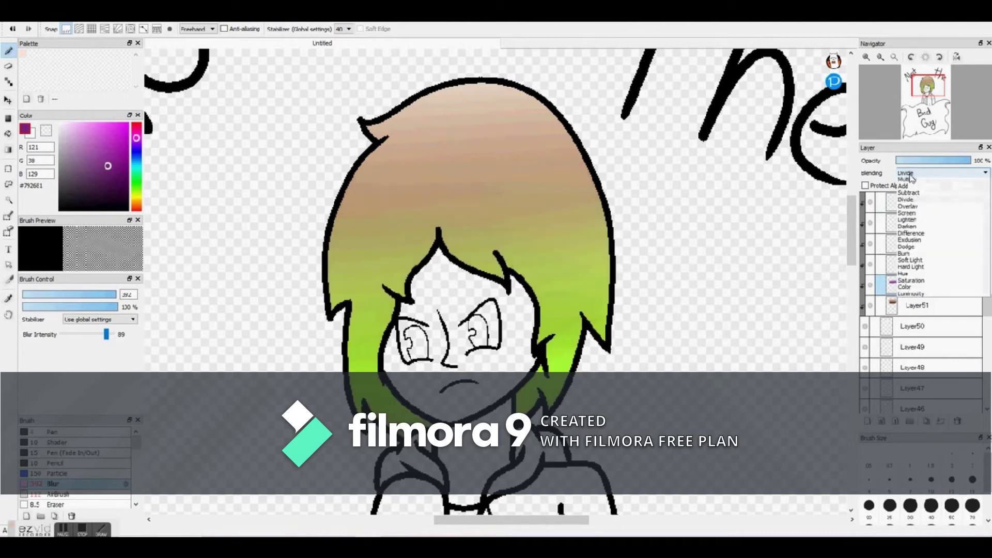
pyautogui.click(913, 215)
pyautogui.click(942, 173)
pyautogui.click(917, 223)
pyautogui.click(942, 173)
pyautogui.click(910, 228)
pyautogui.click(942, 172)
pyautogui.click(912, 235)
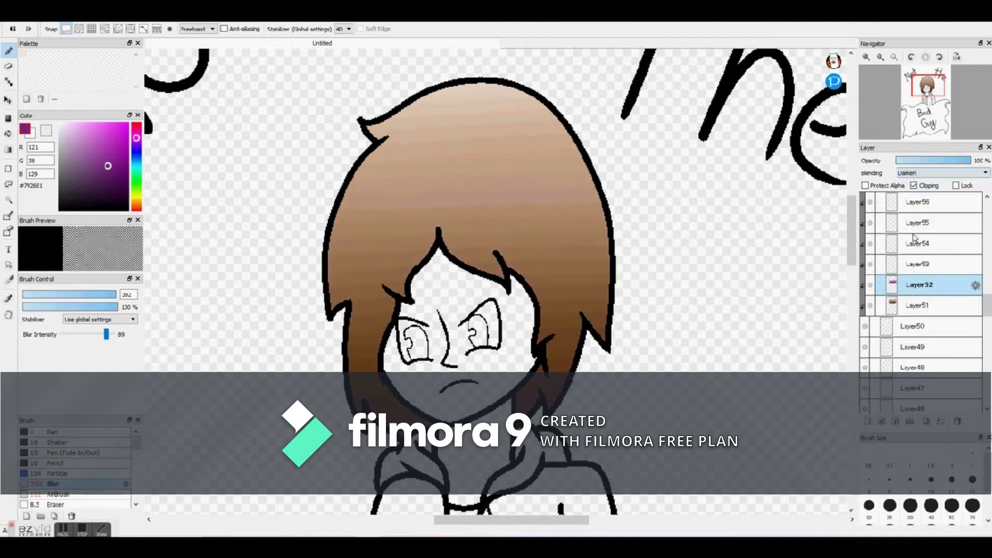
# Try the remaining blending modes on Layer52, from Difference, Exclusion, Dodge and Burn through Hue, Saturation, Color and Luminosity.
pyautogui.click(913, 174)
pyautogui.click(910, 242)
pyautogui.click(942, 173)
pyautogui.click(911, 248)
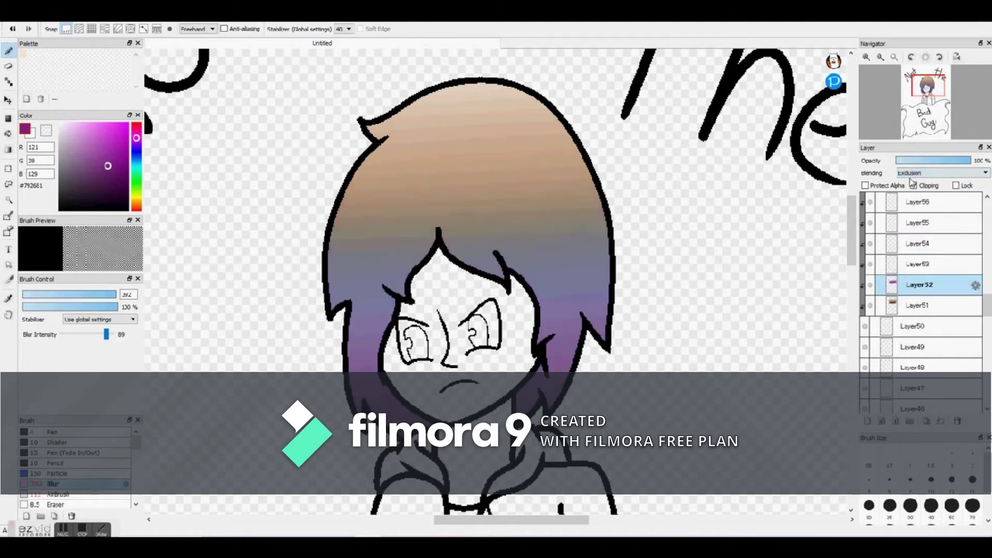
pyautogui.click(910, 256)
pyautogui.click(911, 263)
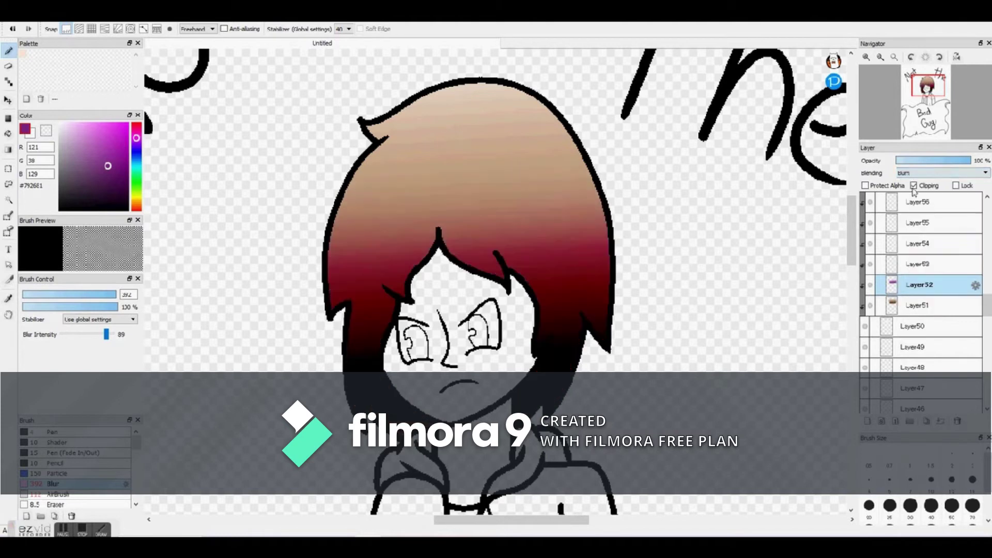
pyautogui.click(911, 269)
pyautogui.click(910, 276)
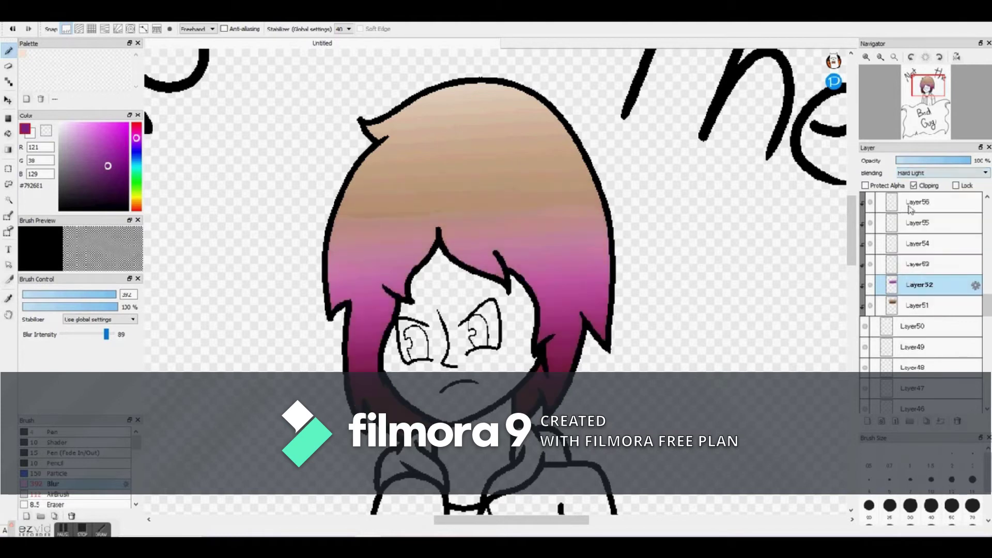
pyautogui.click(903, 283)
pyautogui.click(941, 173)
pyautogui.click(911, 290)
pyautogui.click(940, 173)
pyautogui.click(904, 295)
pyautogui.click(941, 173)
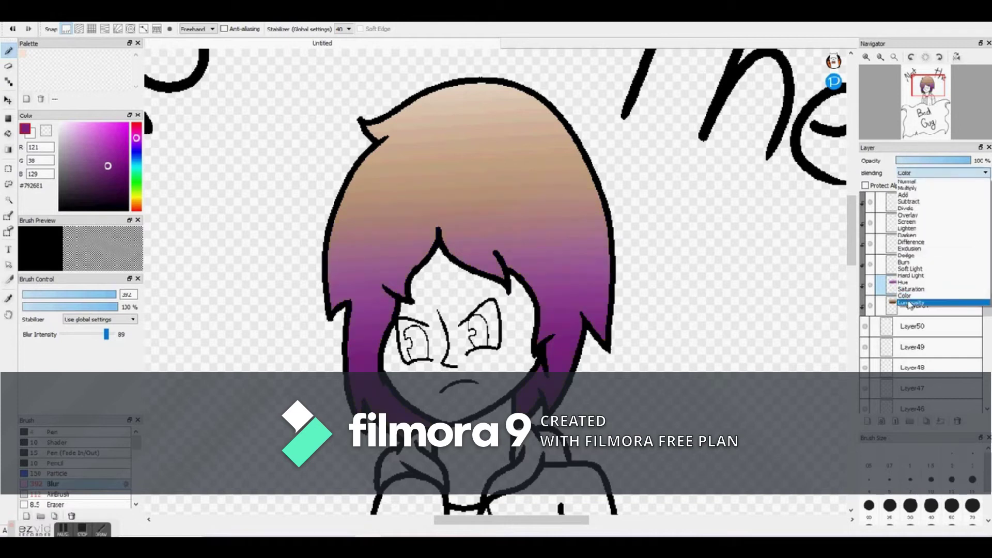
pyautogui.click(909, 303)
# Compare the Overlay, Difference, Subtract, Add and Multiply blending modes again on the purple hair layer.
pyautogui.click(940, 173)
pyautogui.click(908, 215)
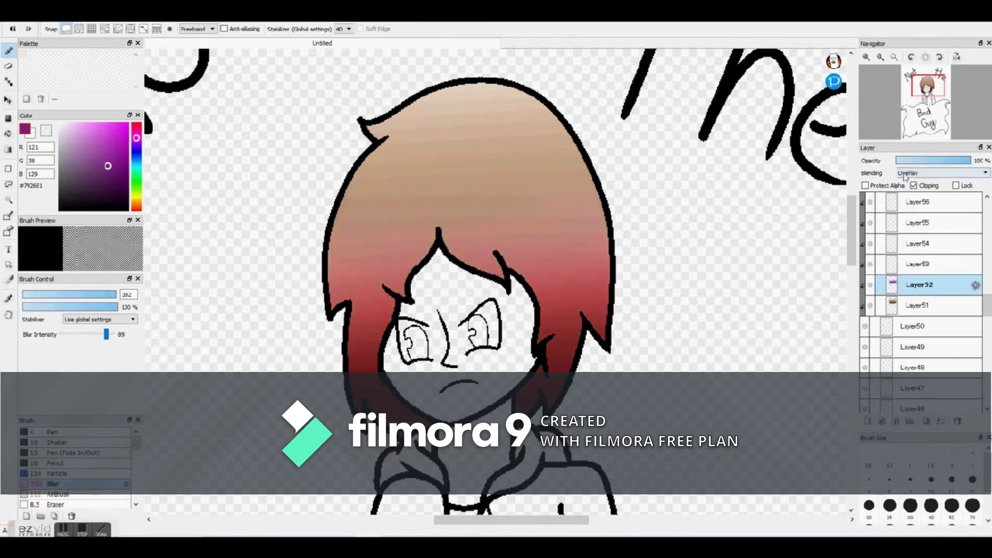
pyautogui.click(907, 173)
pyautogui.click(911, 242)
pyautogui.click(907, 173)
pyautogui.click(908, 202)
pyautogui.click(907, 173)
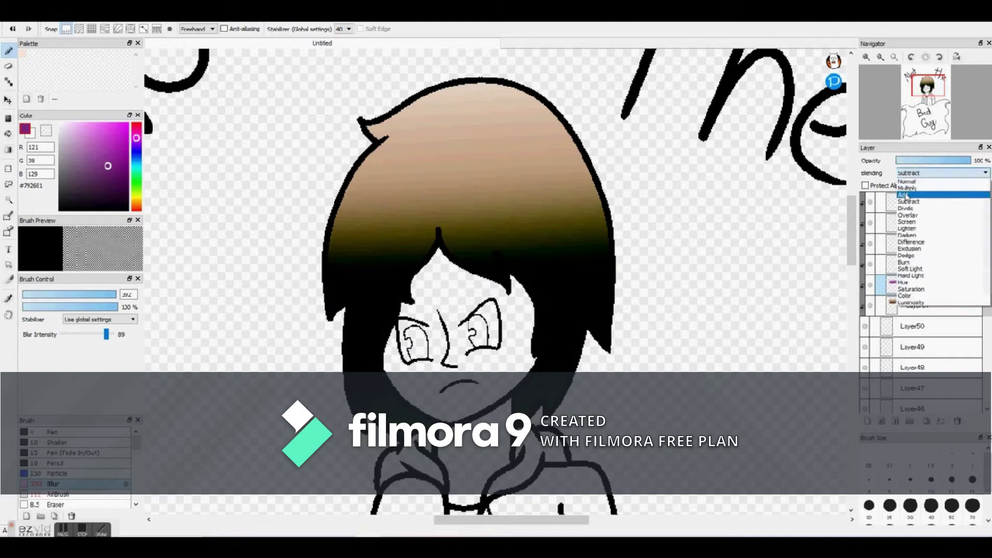
pyautogui.click(908, 196)
pyautogui.click(907, 173)
pyautogui.click(907, 188)
# Try Difference once more and settle on the Lighten blending mode for Layer52.
pyautogui.click(907, 173)
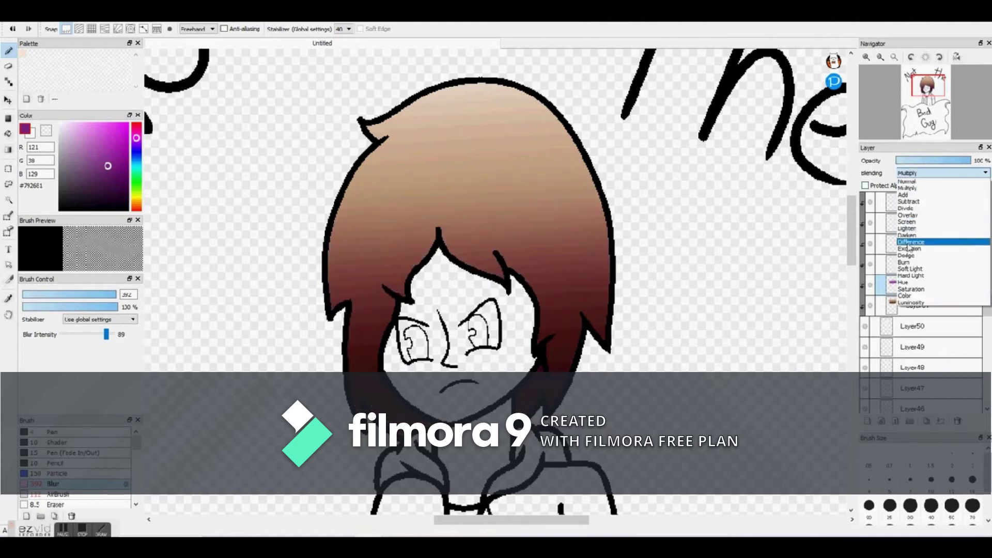
pyautogui.click(910, 243)
pyautogui.click(907, 173)
pyautogui.click(907, 228)
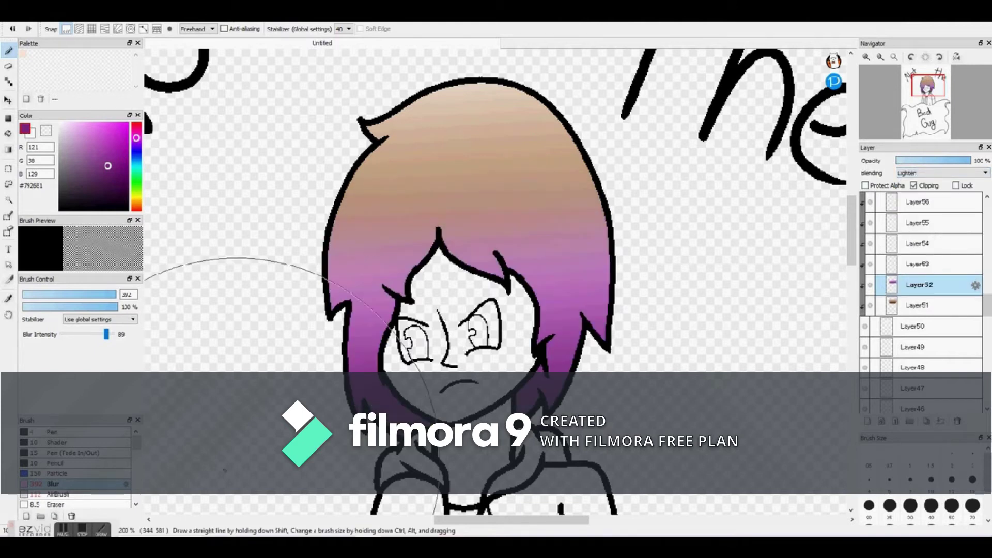
# Merge Layer51 and Layer52 into Layer50 and move the merged hair layer below Layer45.
pyautogui.click(930, 306)
pyautogui.click(941, 421)
pyautogui.click(931, 284)
pyautogui.click(941, 422)
pyautogui.moveTo(928, 286); pyautogui.dragTo(924, 336)
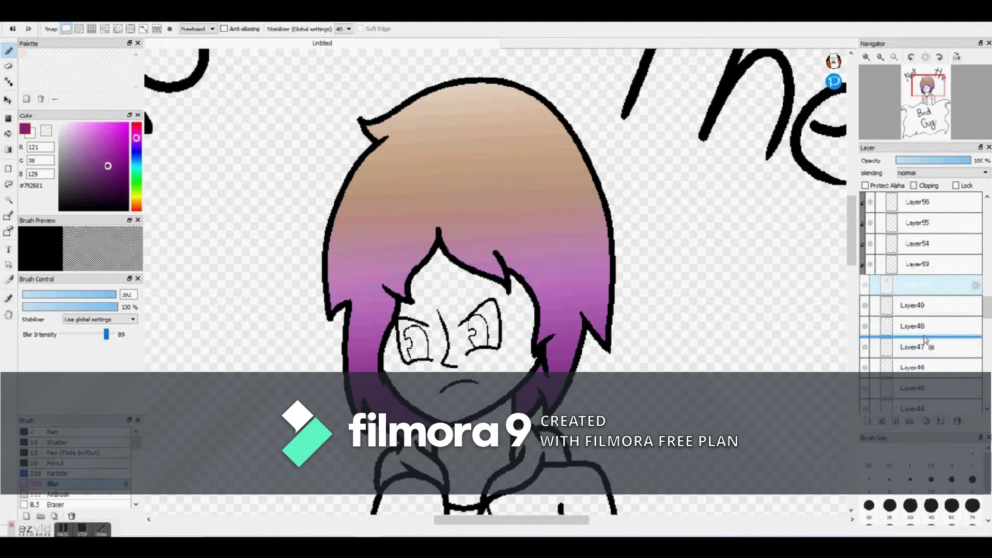
pyautogui.moveTo(923, 406); pyautogui.dragTo(923, 402)
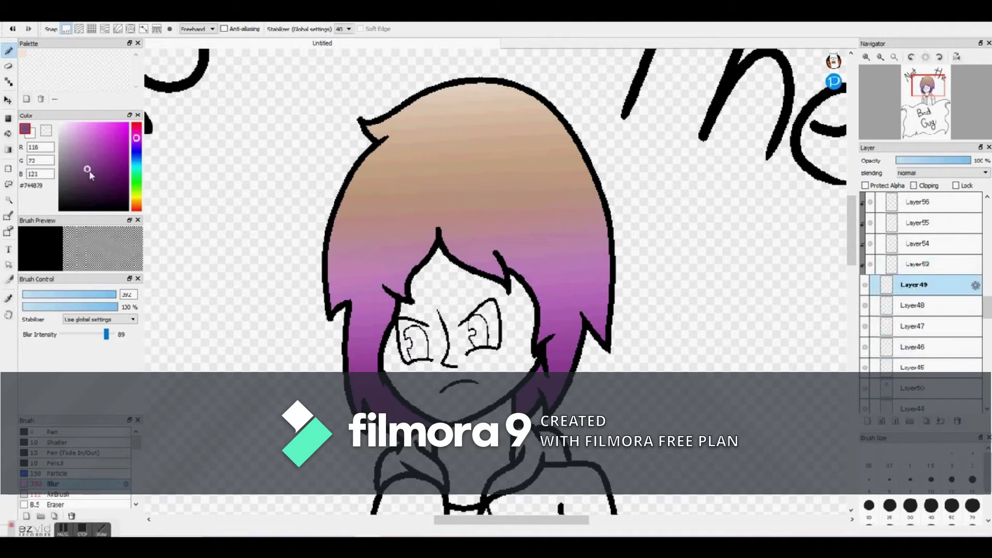
# Fill the torn jacket's lower sections on Layer49 with muted purple #87698A.
pyautogui.click(7, 135)
pyautogui.scroll(-4, 463, 196)
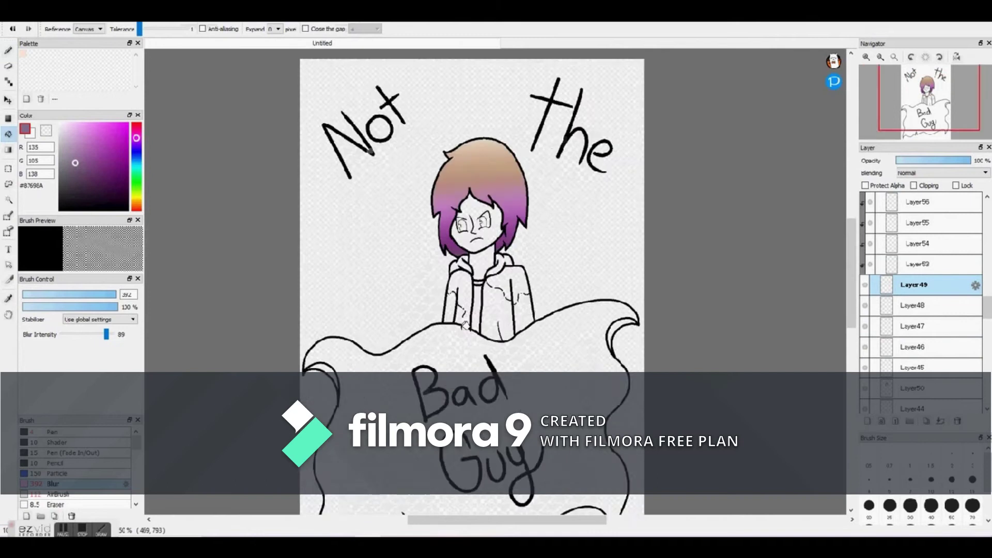
pyautogui.scroll(5, 463, 305)
pyautogui.click(456, 243)
pyautogui.scroll(-2, 486, 259)
pyautogui.scroll(2, 563, 232)
pyautogui.click(570, 335)
pyautogui.click(710, 357)
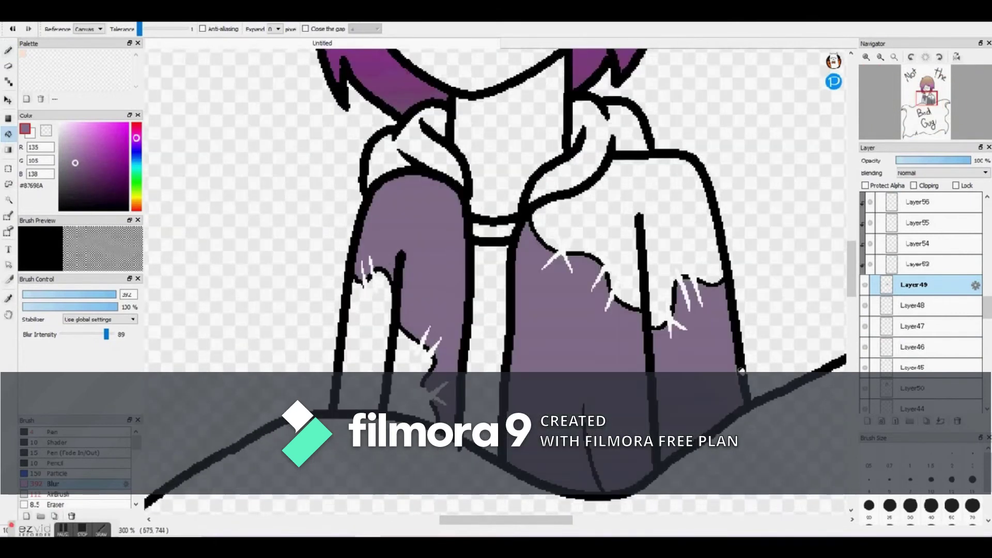
# On clipped Layer53, airbrush dark purple #633E67 shading along the jacket's edges and folds.
pyautogui.click(906, 265)
pyautogui.click(8, 50)
pyautogui.click(60, 495)
pyautogui.moveTo(77, 295); pyautogui.dragTo(70, 295)
pyautogui.moveTo(418, 188); pyautogui.dragTo(397, 329)
pyautogui.moveTo(435, 367); pyautogui.dragTo(385, 249)
pyautogui.moveTo(465, 203); pyautogui.dragTo(436, 504)
pyautogui.moveTo(516, 497); pyautogui.dragTo(532, 196)
pyautogui.moveTo(533, 225)
pyautogui.mouseDown()
pyautogui.moveTo(637, 328)
pyautogui.moveTo(659, 414)
pyautogui.moveTo(695, 281)
pyautogui.moveTo(744, 274)
pyautogui.moveTo(705, 452)
pyautogui.mouseUp()
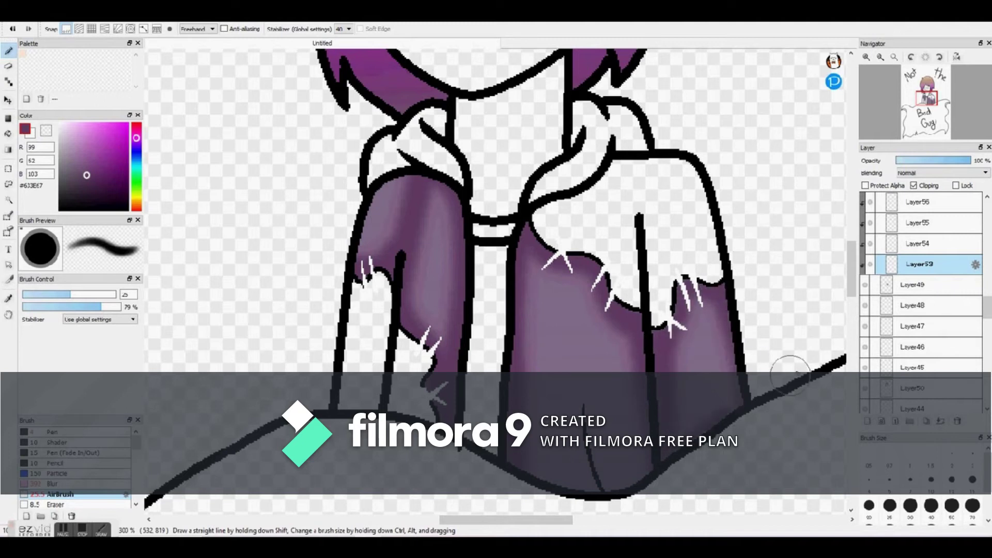
pyautogui.moveTo(604, 497); pyautogui.dragTo(605, 508)
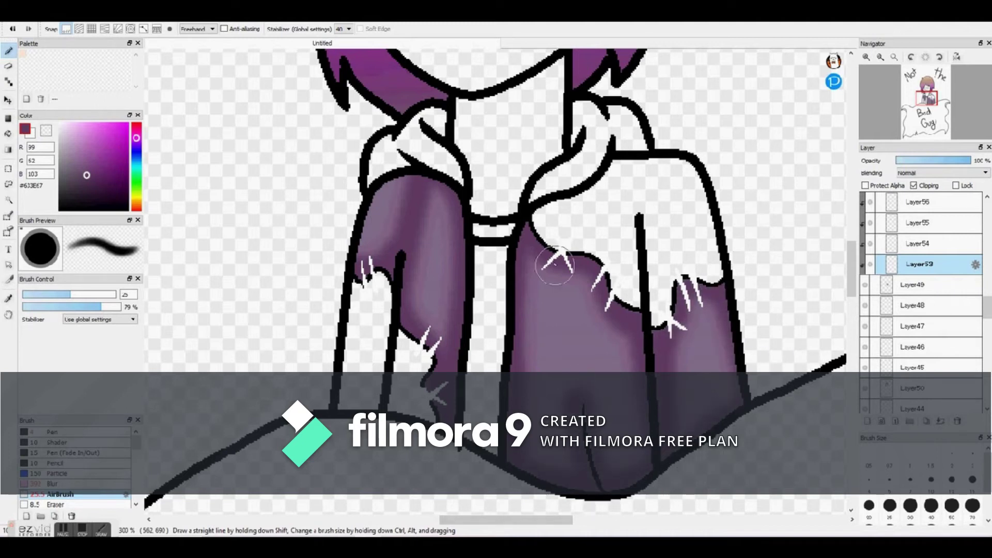
# Try blending the jacket shading with the Blur brush at size 150 and undo it.
pyautogui.moveTo(111, 298); pyautogui.dragTo(116, 297)
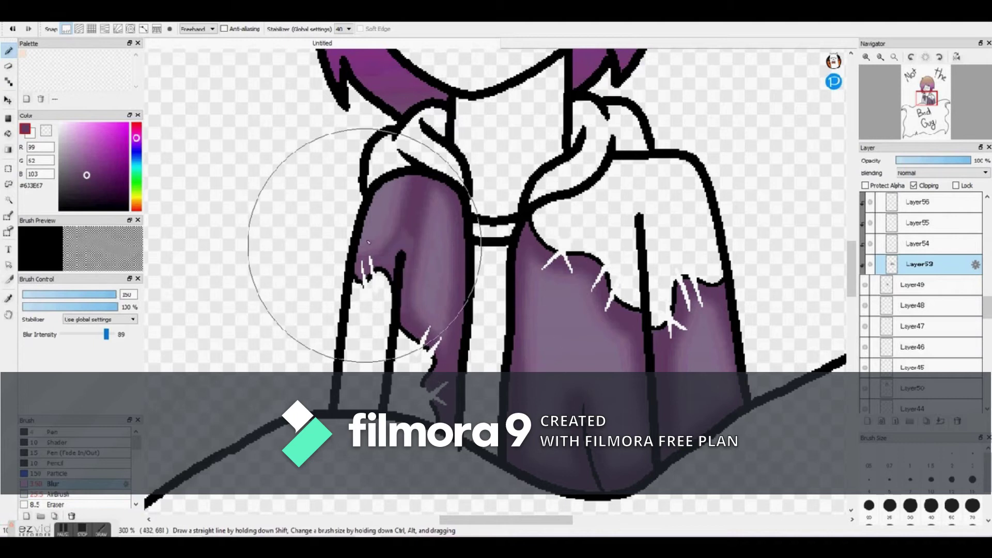
pyautogui.moveTo(363, 249)
pyautogui.mouseDown()
pyautogui.moveTo(440, 293)
pyautogui.moveTo(426, 428)
pyautogui.mouseUp()
pyautogui.click(12, 29)
pyautogui.click(13, 29)
# Smooth the jacket shading with a smaller Blur brush and move Layer49 down to just above Layer50.
pyautogui.click(112, 295)
pyautogui.moveTo(491, 282)
pyautogui.mouseDown()
pyautogui.moveTo(399, 276)
pyautogui.moveTo(406, 174)
pyautogui.mouseUp()
pyautogui.moveTo(553, 254)
pyautogui.mouseDown()
pyautogui.moveTo(751, 405)
pyautogui.moveTo(699, 292)
pyautogui.moveTo(765, 354)
pyautogui.mouseUp()
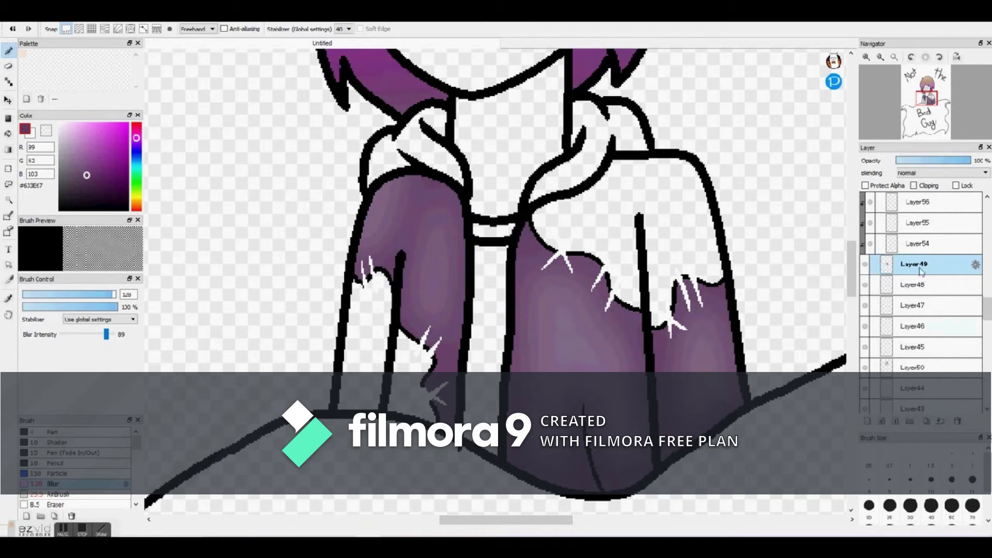
pyautogui.moveTo(920, 270); pyautogui.dragTo(928, 355)
# Fill both sides of the hood on Layer48 with light pink-purple #E3A6E9.
pyautogui.click(920, 266)
pyautogui.click(78, 129)
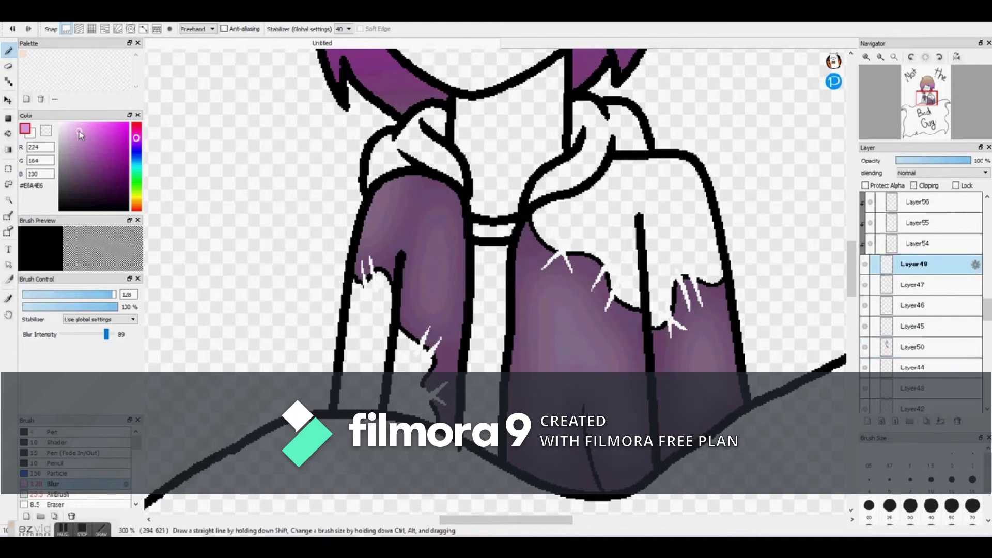
pyautogui.click(8, 134)
pyautogui.click(573, 155)
pyautogui.click(432, 137)
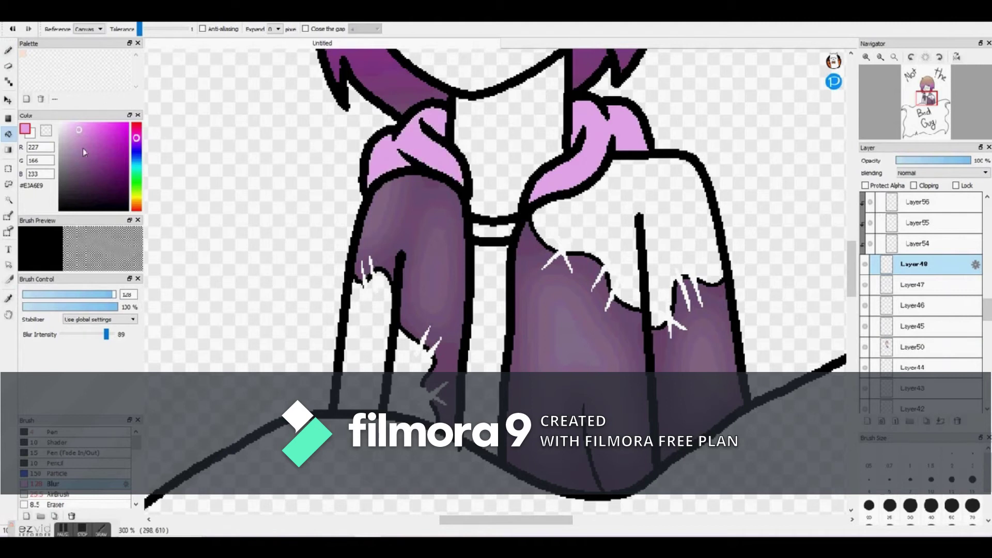
# Undo the stray Airbrush stroke on Layer48 and shade the hood's folds on clipped Layer54 with a smaller #B277B8 Airbrush.
pyautogui.click(9, 52)
pyautogui.click(61, 495)
pyautogui.moveTo(377, 124)
pyautogui.mouseDown()
pyautogui.moveTo(382, 116)
pyautogui.moveTo(424, 168)
pyautogui.mouseUp()
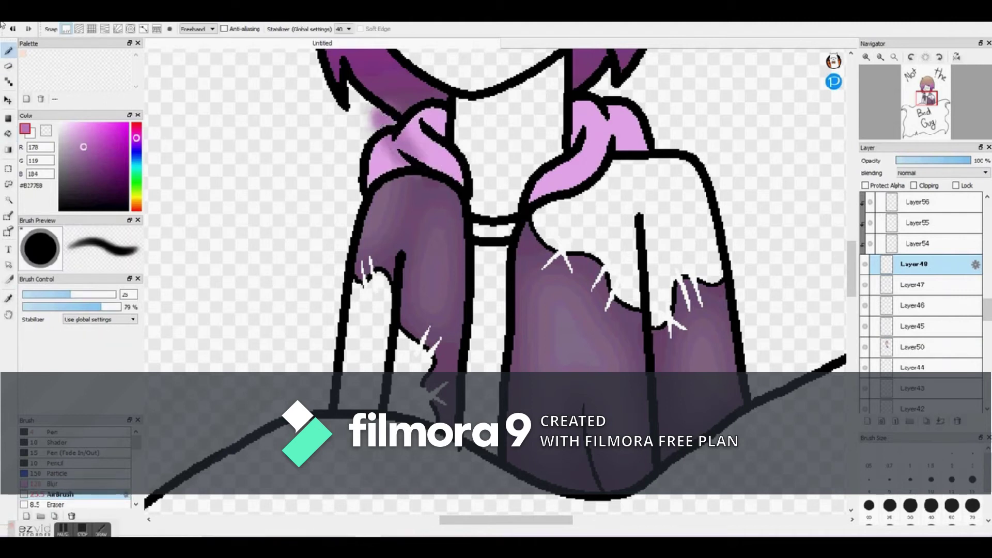
pyautogui.hotkey('ctrl', 'z')
pyautogui.click(920, 244)
pyautogui.moveTo(64, 295); pyautogui.dragTo(54, 295)
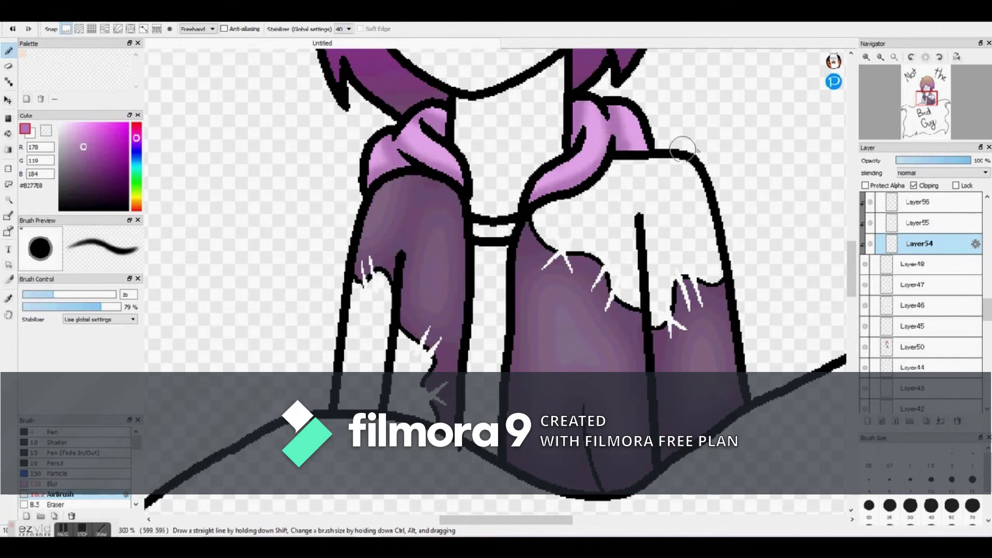
# Smooth the hood's fold shading with the Blur brush and merge the hood layers, Layer54 and Layer48, down into Layer50.
pyautogui.click(57, 485)
pyautogui.moveTo(581, 122); pyautogui.dragTo(632, 145)
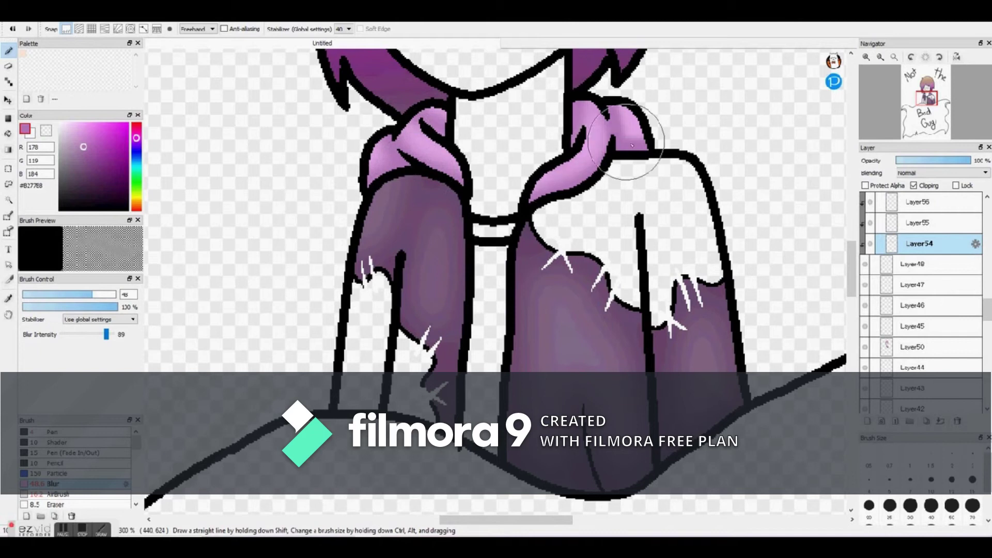
pyautogui.click(941, 421)
pyautogui.moveTo(958, 247); pyautogui.dragTo(963, 315)
pyautogui.click(941, 421)
# Fill the collar band and strip between the jacket halves with greyish purple #88758A on Layer47.
pyautogui.click(927, 252)
pyautogui.click(70, 163)
pyautogui.click(8, 134)
pyautogui.click(487, 269)
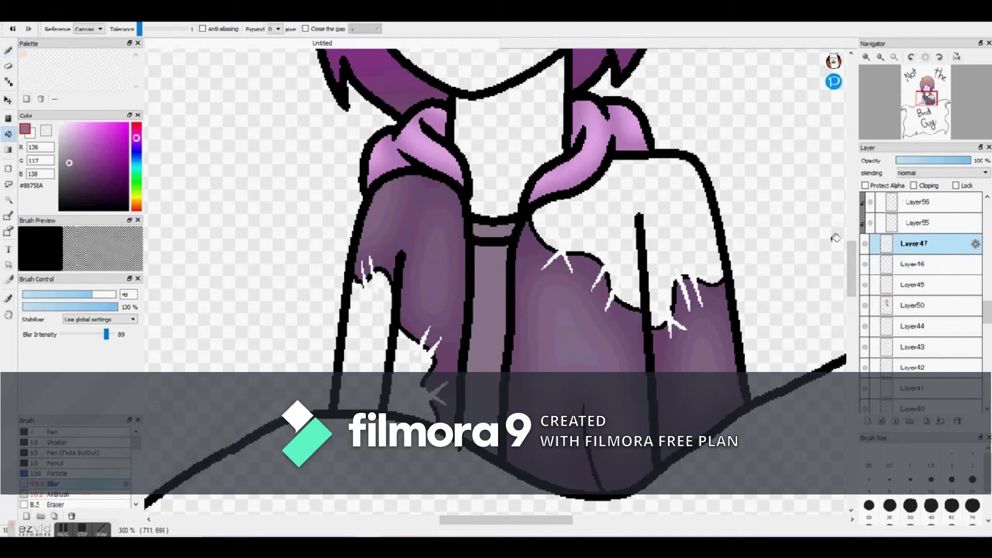
# Shade the collar band and central strip on clipped Layer55 with a size 32 Airbrush in dark purple #624765.
pyautogui.click(922, 223)
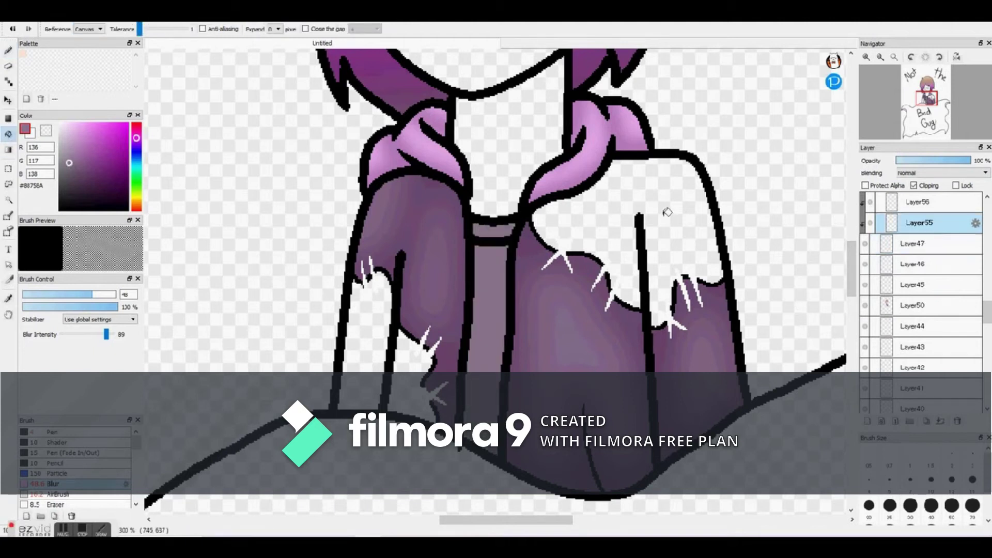
pyautogui.click(7, 49)
pyautogui.click(77, 295)
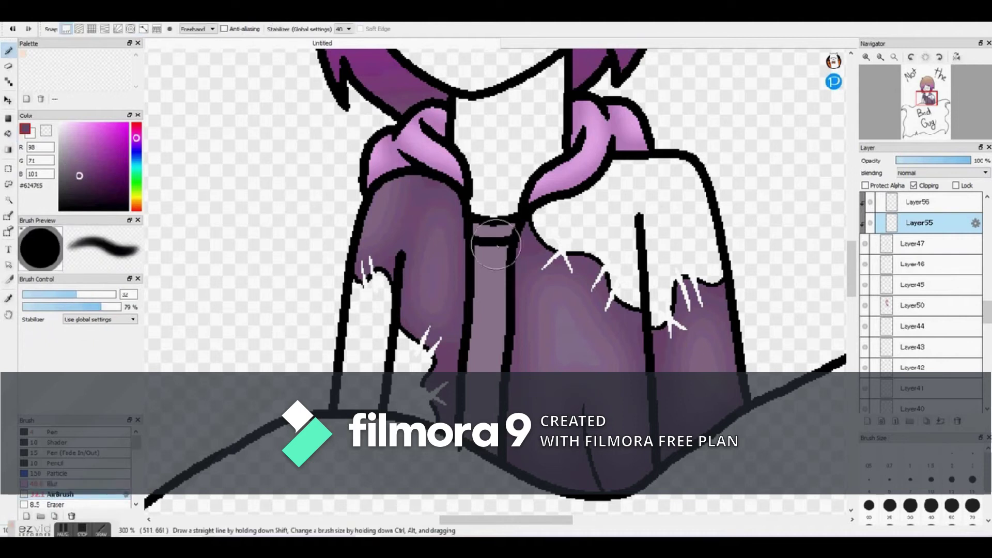
pyautogui.moveTo(499, 293); pyautogui.dragTo(494, 440)
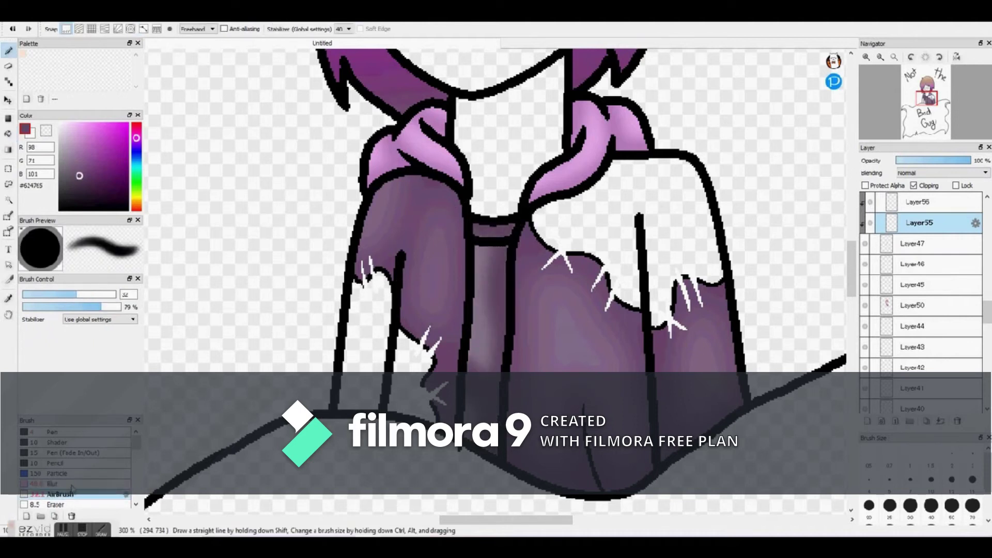
# Soften the central strip's shading with the Blur brush and merge Layer55 and Layer47 down into Layer50.
pyautogui.click(72, 485)
pyautogui.moveTo(477, 204); pyautogui.dragTo(477, 396)
pyautogui.click(940, 421)
pyautogui.moveTo(916, 227); pyautogui.dragTo(914, 269)
pyautogui.click(941, 423)
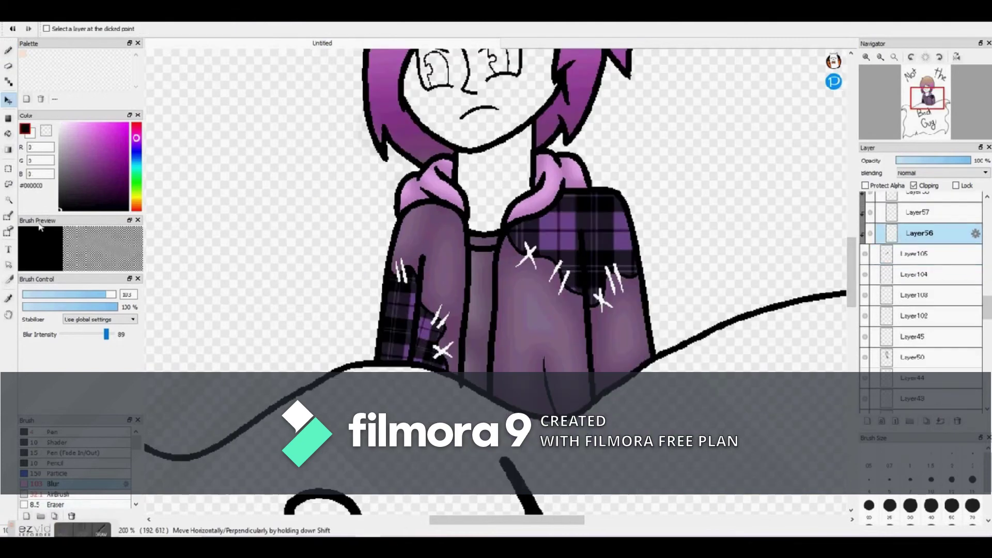
# Shade the plaid patches on clipped Layer56 with a black size 32 Airbrush at 35% opacity.
pyautogui.click(8, 51)
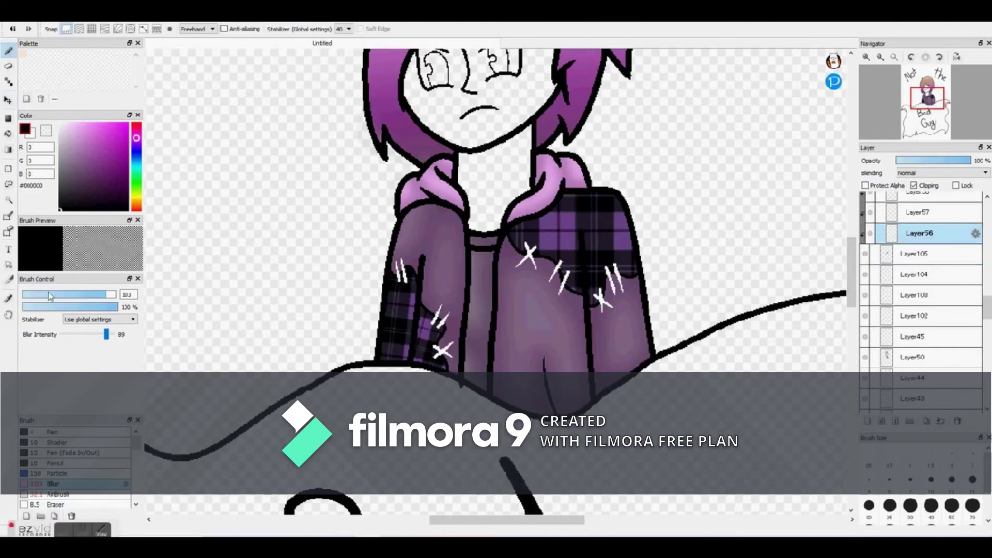
pyautogui.click(60, 495)
pyautogui.scroll(3, 401, 335)
pyautogui.moveTo(443, 327); pyautogui.dragTo(512, 465)
pyautogui.moveTo(407, 458); pyautogui.dragTo(414, 148)
pyautogui.scroll(-4, 296, 344)
pyautogui.scroll(3, 296, 346)
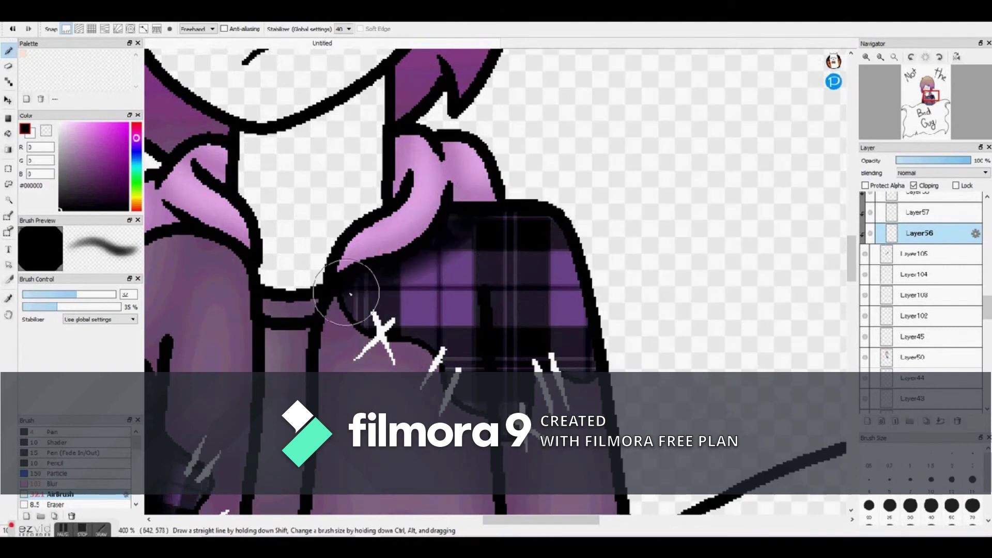
pyautogui.moveTo(474, 255)
pyautogui.mouseDown()
pyautogui.moveTo(478, 283)
pyautogui.moveTo(404, 289)
pyautogui.mouseUp()
# Soften the plaid patches' black shading with the Blur brush at sizes 62 and 119.
pyautogui.click(61, 484)
pyautogui.click(96, 294)
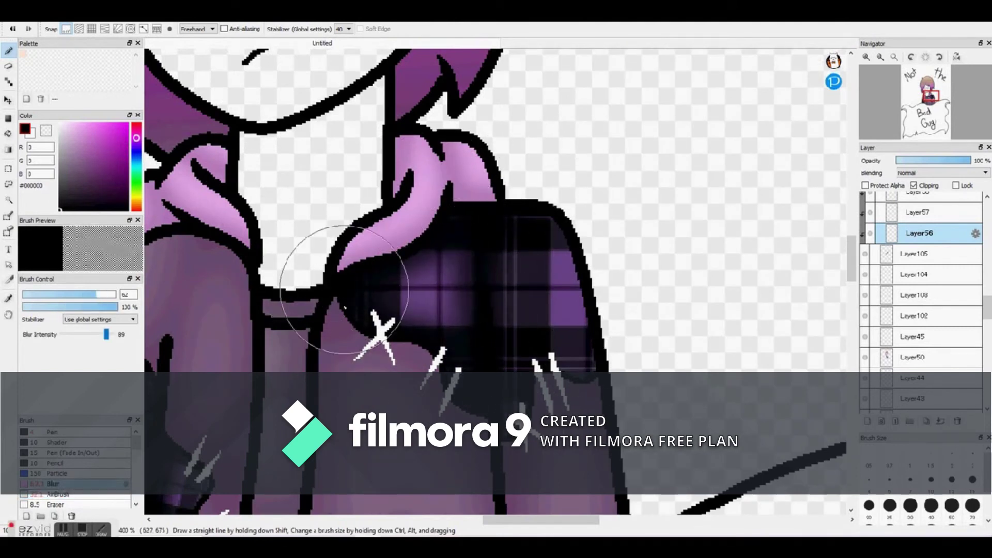
pyautogui.scroll(-3, 536, 368)
pyautogui.scroll(2, 283, 337)
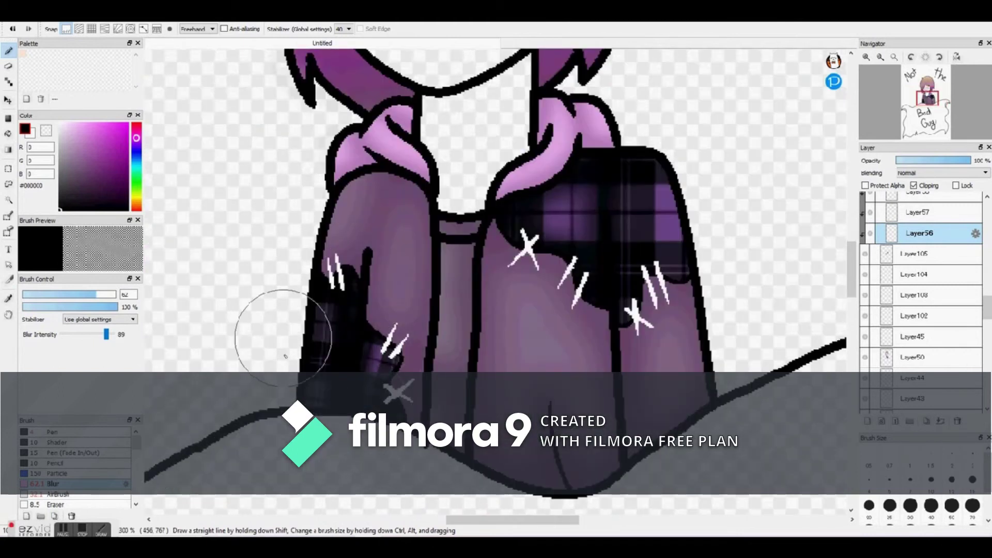
pyautogui.moveTo(105, 297); pyautogui.dragTo(113, 295)
# Reduce Layer56's opacity to 67% and try the Lighten blending mode before choosing Darken.
pyautogui.click(945, 160)
pyautogui.moveTo(945, 160)
pyautogui.mouseDown()
pyautogui.moveTo(926, 160)
pyautogui.moveTo(947, 161)
pyautogui.mouseUp()
pyautogui.click(940, 172)
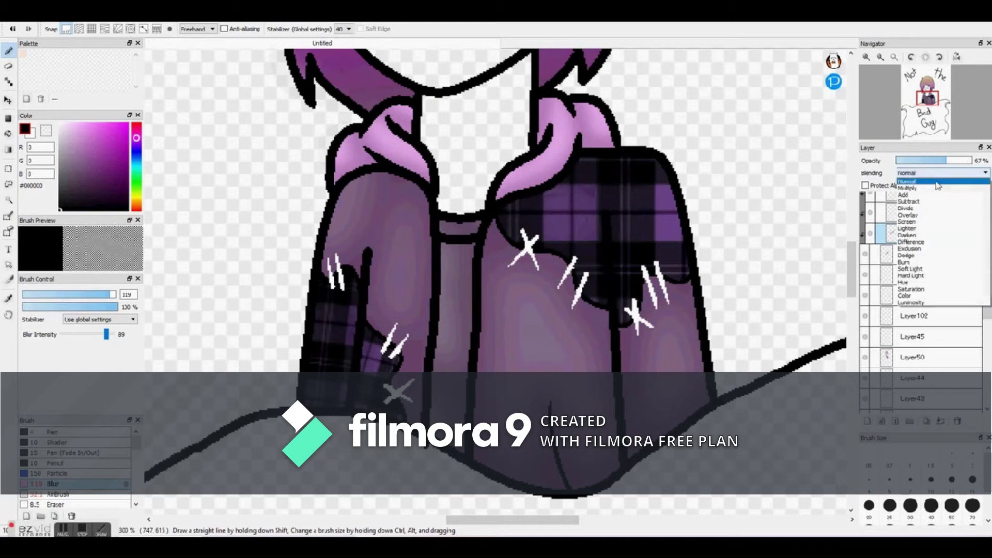
pyautogui.click(929, 228)
pyautogui.click(931, 173)
pyautogui.click(928, 236)
# Merge Layer56 into the plaid Layer105, move it down above Layer50 and merge it in.
pyautogui.click(940, 421)
pyautogui.moveTo(937, 239); pyautogui.dragTo(936, 327)
pyautogui.click(939, 421)
# Close the open inner edges of both eyes on Layer104 with a size 2 Pen in skin tone #FFE5D0.
pyautogui.click(925, 233)
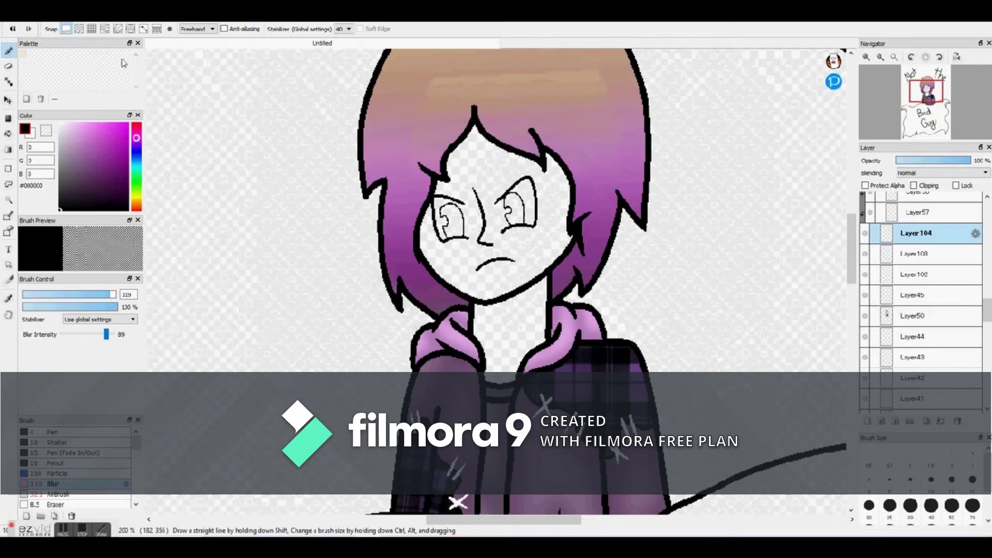
pyautogui.scroll(5, 510, 178)
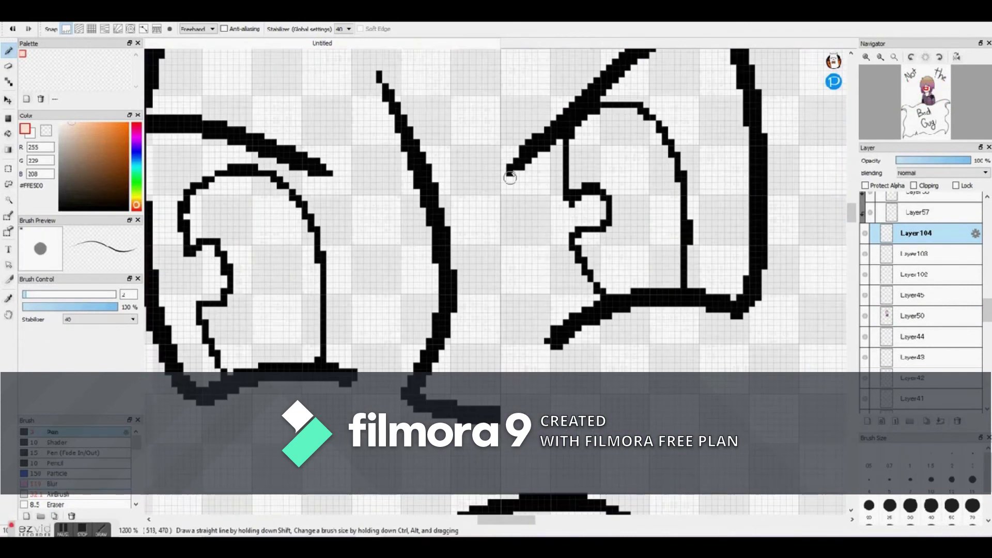
pyautogui.moveTo(348, 371)
pyautogui.mouseDown()
pyautogui.moveTo(369, 277)
pyautogui.moveTo(329, 172)
pyautogui.mouseUp()
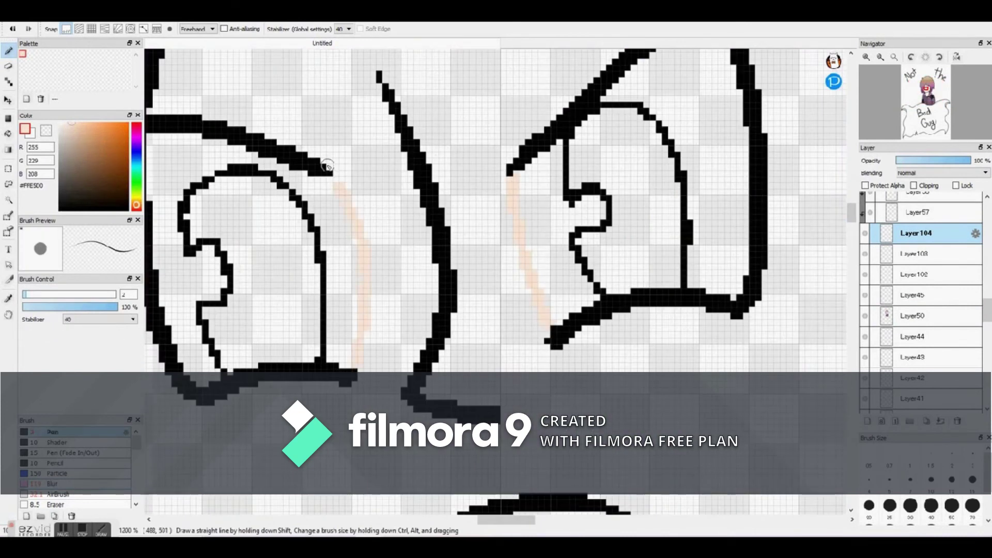
# Fill the face and neck on Layer104 with skin tone #FFE5D0.
pyautogui.click(8, 134)
pyautogui.click(405, 258)
pyautogui.scroll(-5, 385, 254)
pyautogui.click(393, 368)
pyautogui.scroll(-2, 457, 238)
pyautogui.scroll(3, 468, 245)
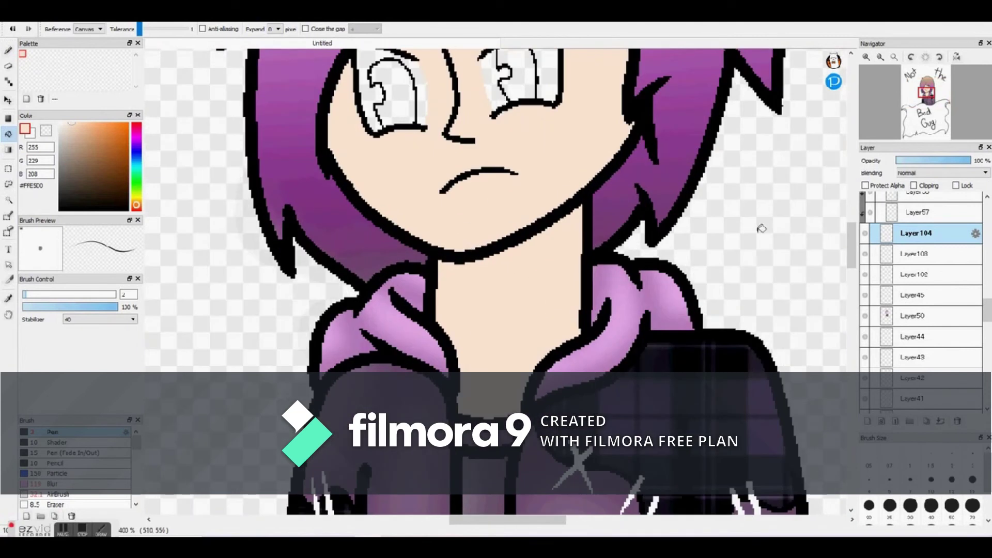
# Shade the edges of the face, nose and neck on clipped Layer57 with a size 32 Airbrush in #FFD5B4.
pyautogui.click(889, 219)
pyautogui.scroll(3, 896, 243)
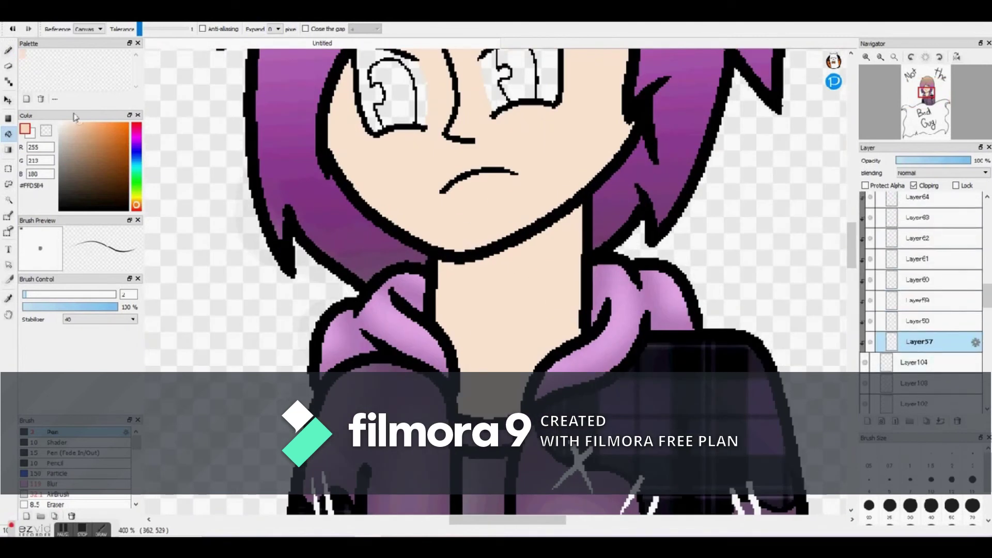
pyautogui.click(8, 51)
pyautogui.click(66, 495)
pyautogui.click(85, 295)
pyautogui.click(97, 294)
pyautogui.moveTo(75, 296); pyautogui.dragTo(76, 296)
pyautogui.moveTo(561, 297)
pyautogui.mouseDown()
pyautogui.moveTo(476, 274)
pyautogui.moveTo(525, 297)
pyautogui.mouseUp()
pyautogui.moveTo(453, 124); pyautogui.dragTo(472, 302)
pyautogui.moveTo(357, 351)
pyautogui.mouseDown()
pyautogui.moveTo(383, 202)
pyautogui.moveTo(562, 151)
pyautogui.moveTo(620, 379)
pyautogui.mouseUp()
pyautogui.moveTo(504, 344); pyautogui.dragTo(443, 177)
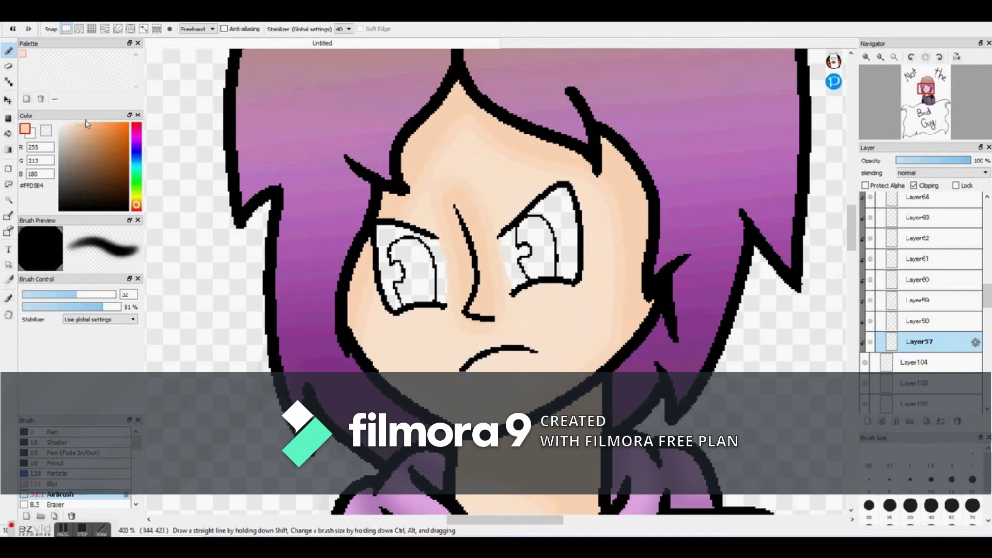
# Deepen the shading around the face and nose with #FFC18F and add grey #656565 shadows under both eyes.
pyautogui.moveTo(463, 63)
pyautogui.mouseDown()
pyautogui.moveTo(533, 130)
pyautogui.moveTo(661, 214)
pyautogui.moveTo(449, 138)
pyautogui.moveTo(403, 151)
pyautogui.moveTo(348, 270)
pyautogui.moveTo(356, 289)
pyautogui.mouseUp()
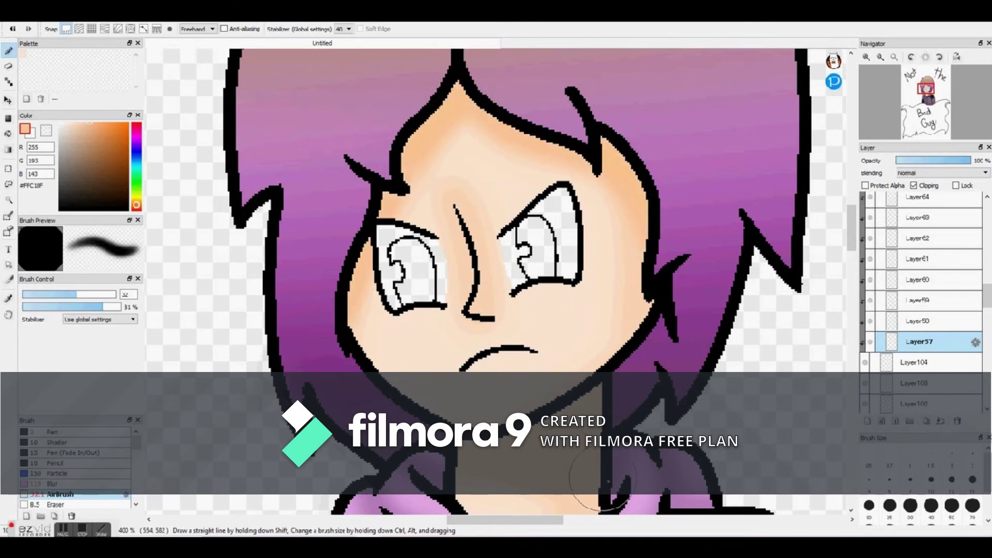
pyautogui.moveTo(493, 305); pyautogui.dragTo(456, 231)
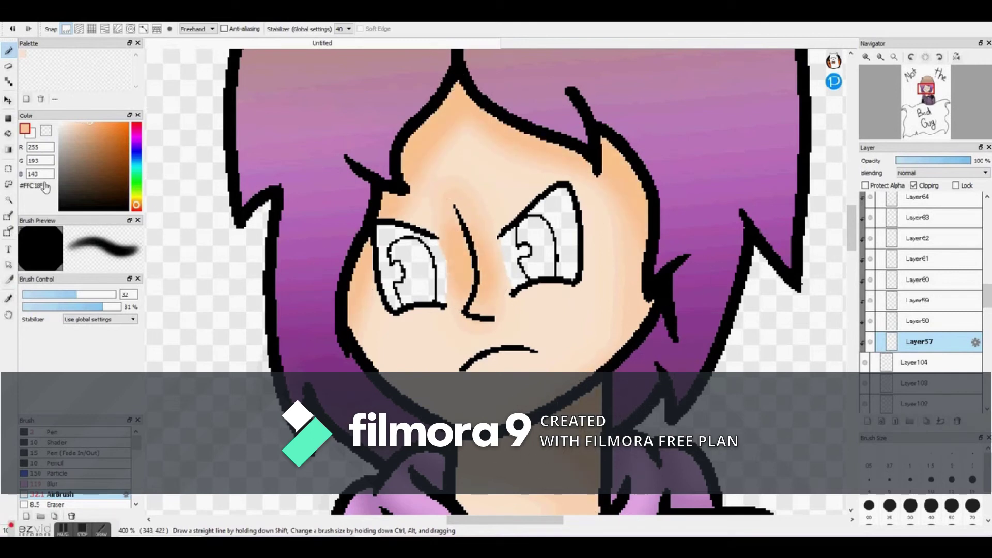
pyautogui.moveTo(545, 291)
pyautogui.mouseDown()
pyautogui.moveTo(572, 288)
pyautogui.moveTo(514, 295)
pyautogui.mouseUp()
pyautogui.moveTo(398, 318)
pyautogui.mouseDown()
pyautogui.moveTo(436, 306)
pyautogui.moveTo(436, 325)
pyautogui.moveTo(370, 309)
pyautogui.moveTo(576, 359)
pyautogui.moveTo(513, 279)
pyautogui.mouseUp()
# Smooth the skin shading with a size 119 Blur brush and merge Layer57 and Layer104 down into Layer50.
pyautogui.click(84, 484)
pyautogui.moveTo(578, 477)
pyautogui.mouseDown()
pyautogui.moveTo(623, 452)
pyautogui.moveTo(362, 298)
pyautogui.mouseUp()
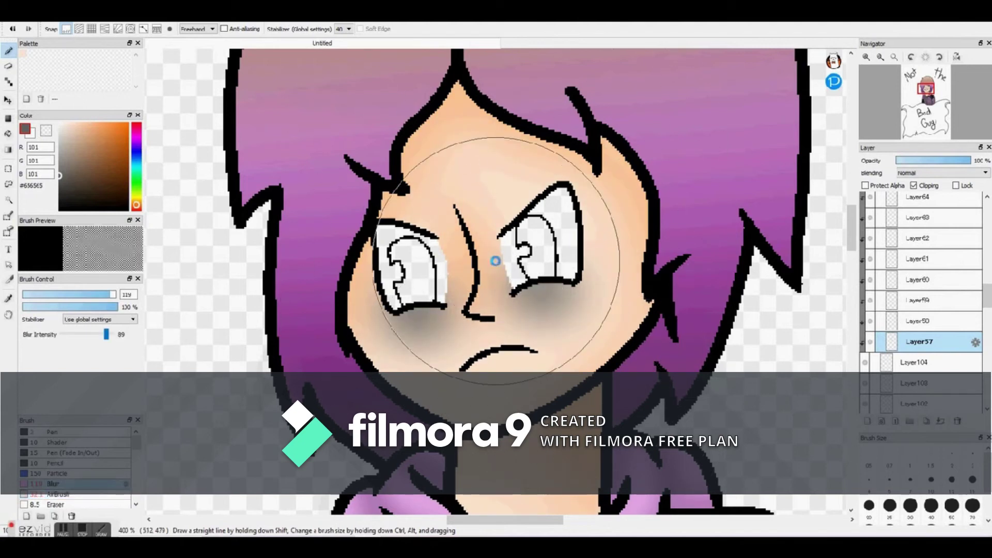
pyautogui.scroll(-4, 497, 263)
pyautogui.click(941, 421)
pyautogui.moveTo(920, 342); pyautogui.dragTo(922, 368)
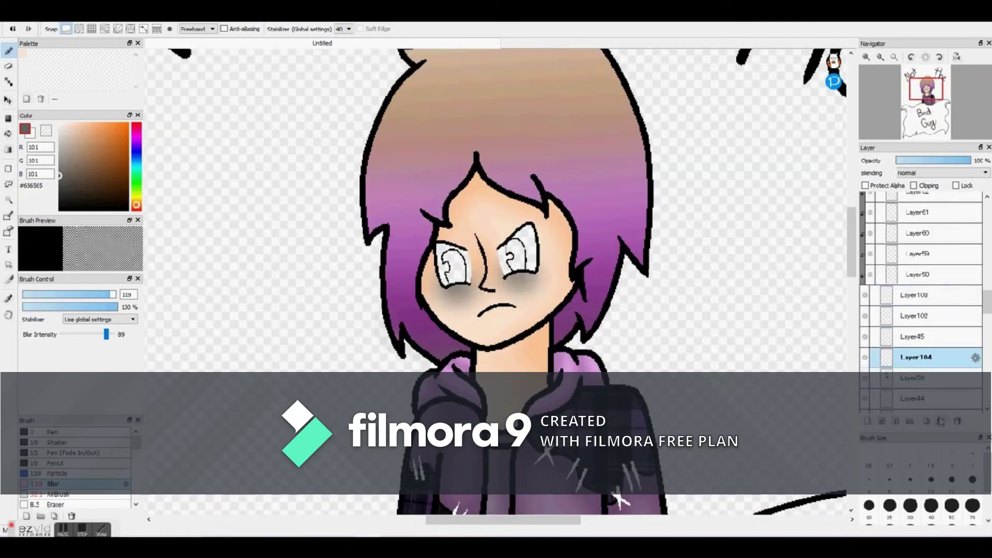
# Fill the whites of both eyes with #FFFFFF on Layer103.
pyautogui.click(916, 301)
pyautogui.scroll(6, 491, 261)
pyautogui.moveTo(68, 132); pyautogui.dragTo(30, 100)
pyautogui.click(8, 134)
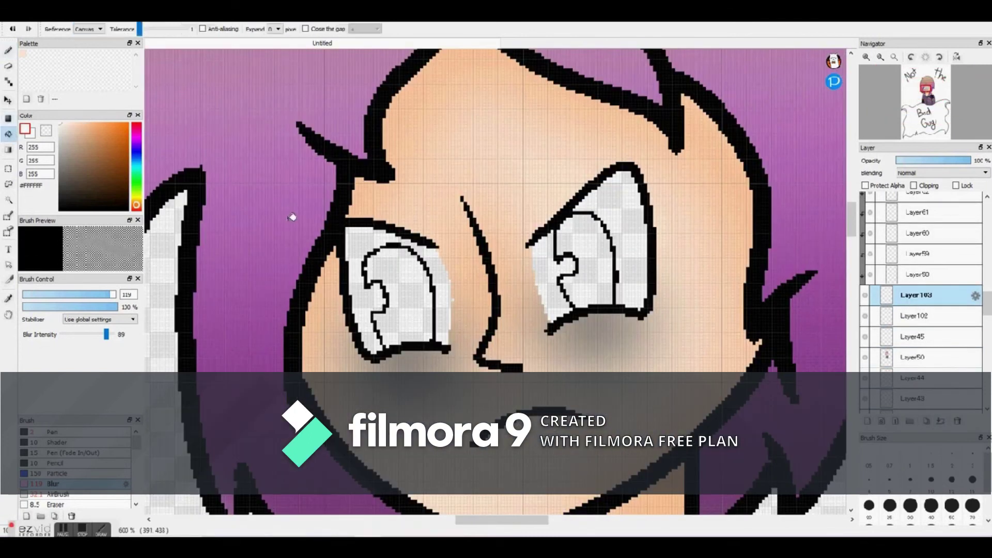
pyautogui.click(356, 248)
pyautogui.click(443, 284)
pyautogui.click(618, 211)
# Shade the eye whites on clipped Layer58 with a linear Foreground-Background gradient in light grey #E9E9E9.
pyautogui.click(920, 274)
pyautogui.click(136, 209)
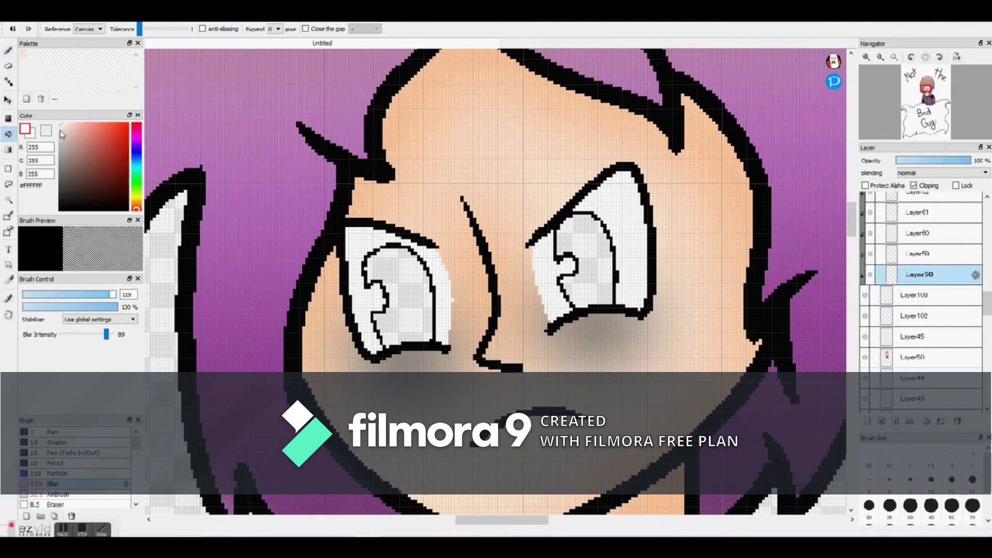
pyautogui.click(60, 129)
pyautogui.click(9, 150)
pyautogui.moveTo(502, 316); pyautogui.dragTo(502, 318)
# Merge the eye-white gradient into Layer103, move that layer down above Layer50 and merge it in.
pyautogui.click(942, 421)
pyautogui.moveTo(917, 276); pyautogui.dragTo(911, 347)
pyautogui.moveTo(911, 339); pyautogui.dragTo(910, 309)
pyautogui.click(940, 421)
# Fill both irises with white #FFFFFF on Layer102.
pyautogui.click(918, 275)
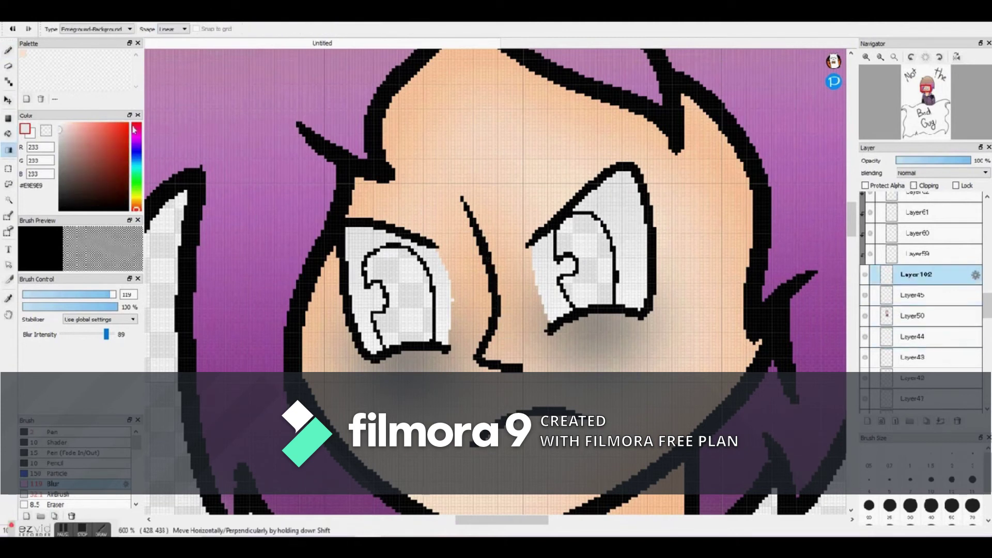
pyautogui.click(59, 123)
pyautogui.click(8, 133)
pyautogui.scroll(1, 427, 275)
pyautogui.click(414, 279)
pyautogui.click(643, 274)
# Select clipped Layer59 and prepare a brush with light purple #EFB6FF for the irises.
pyautogui.click(912, 255)
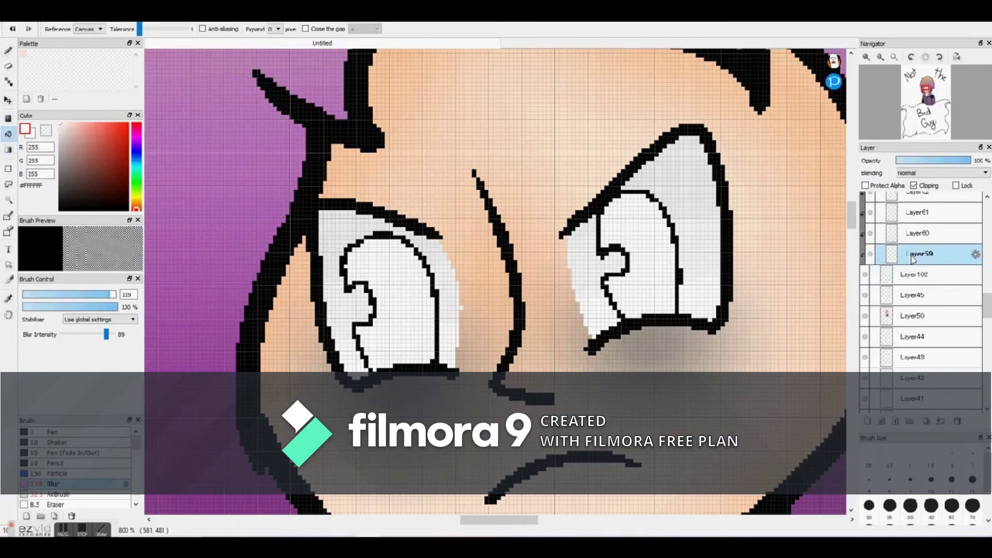
pyautogui.click(8, 50)
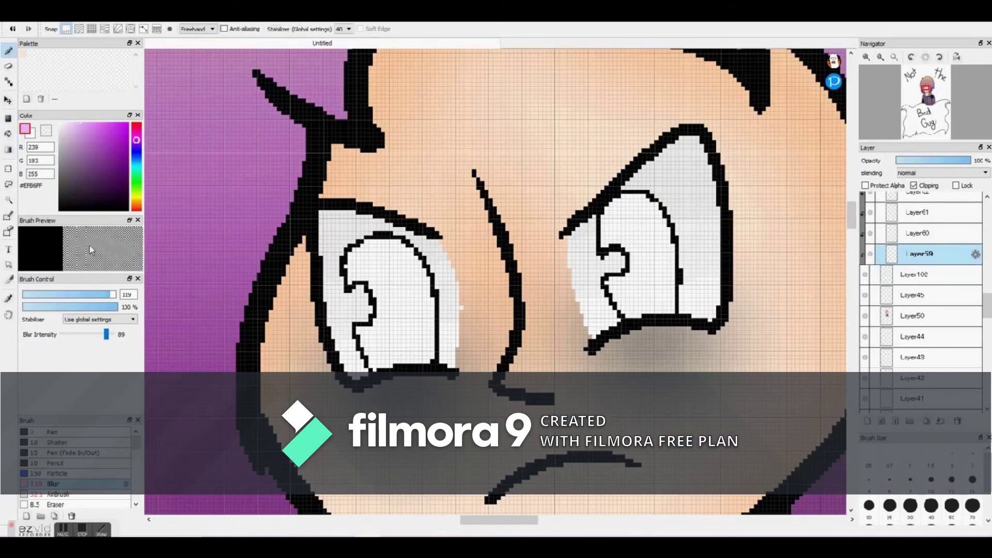